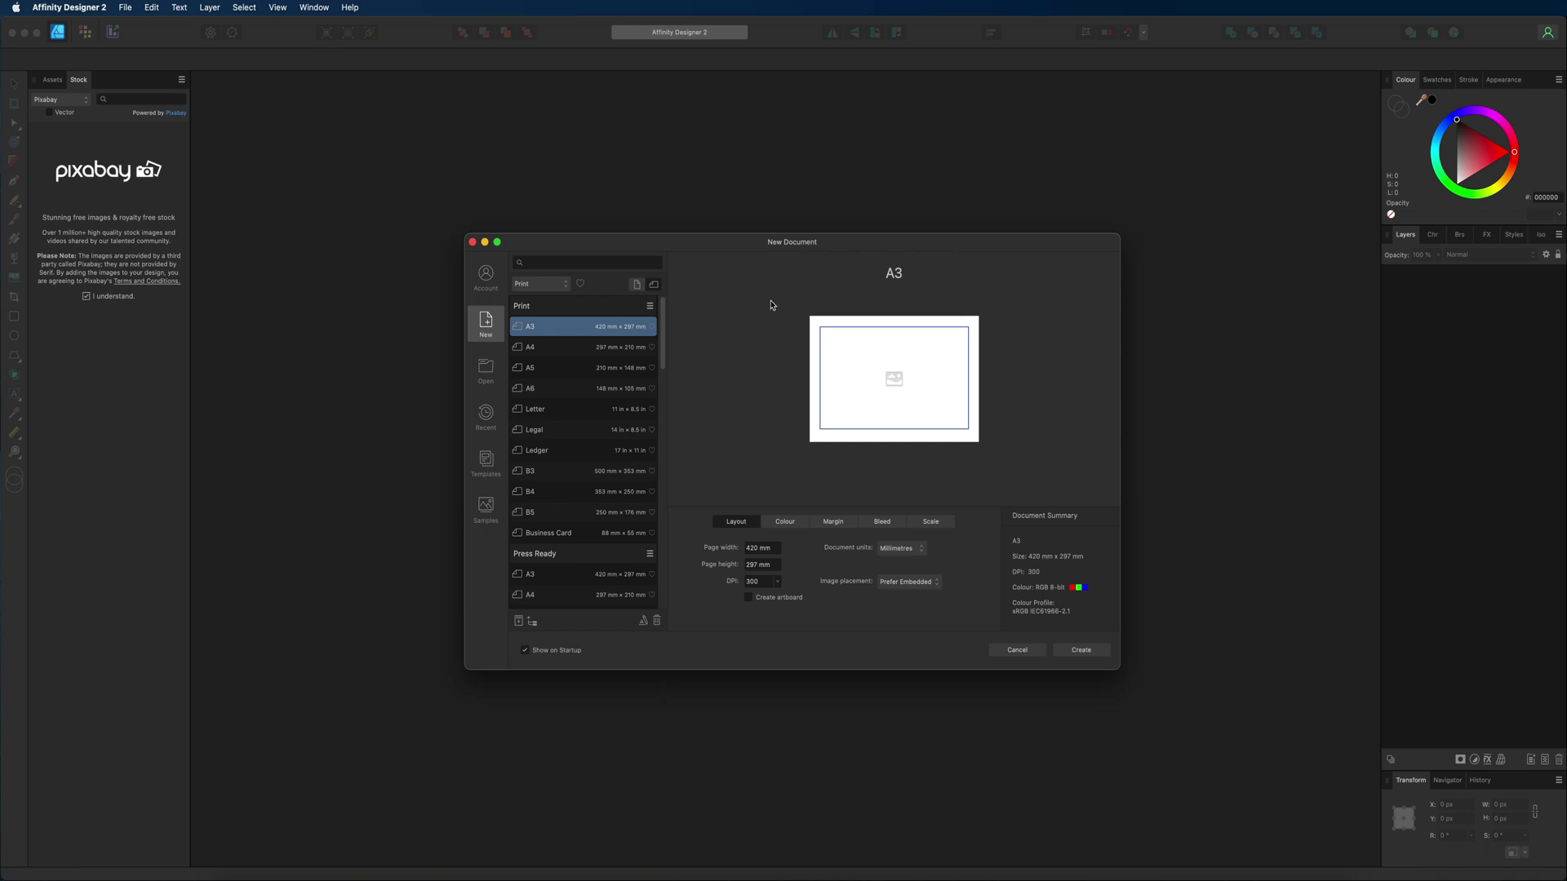
Step: Cancel the New Document dialog without creating a document, leaving an empty workspace
click(1018, 650)
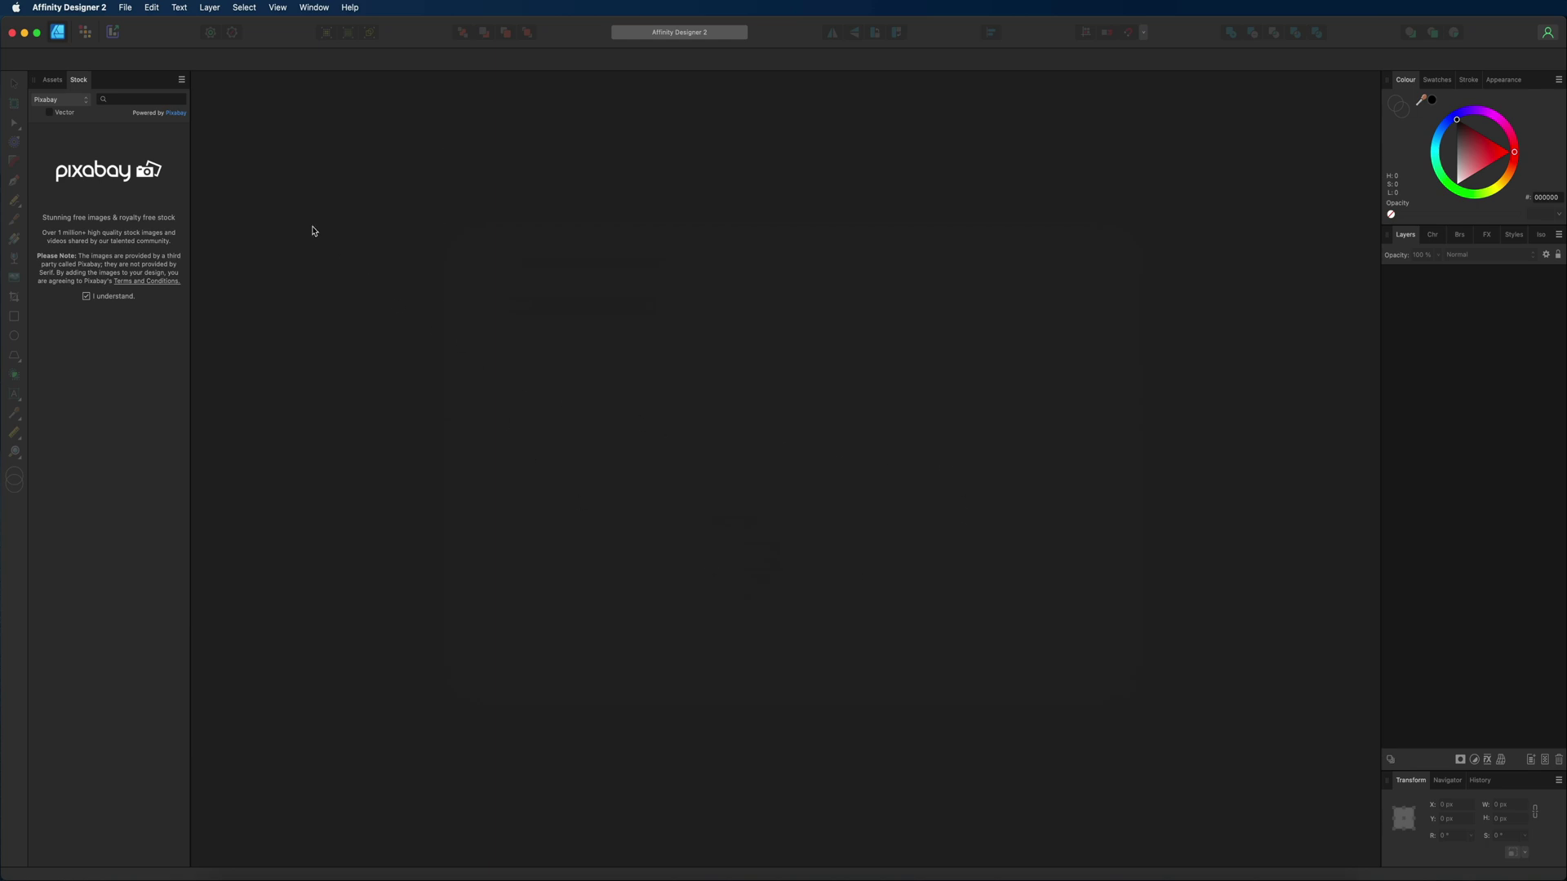
Step: Reopen the New Document dialog from File > New, showing the A3 420 × 297 mm print preset
click(127, 10)
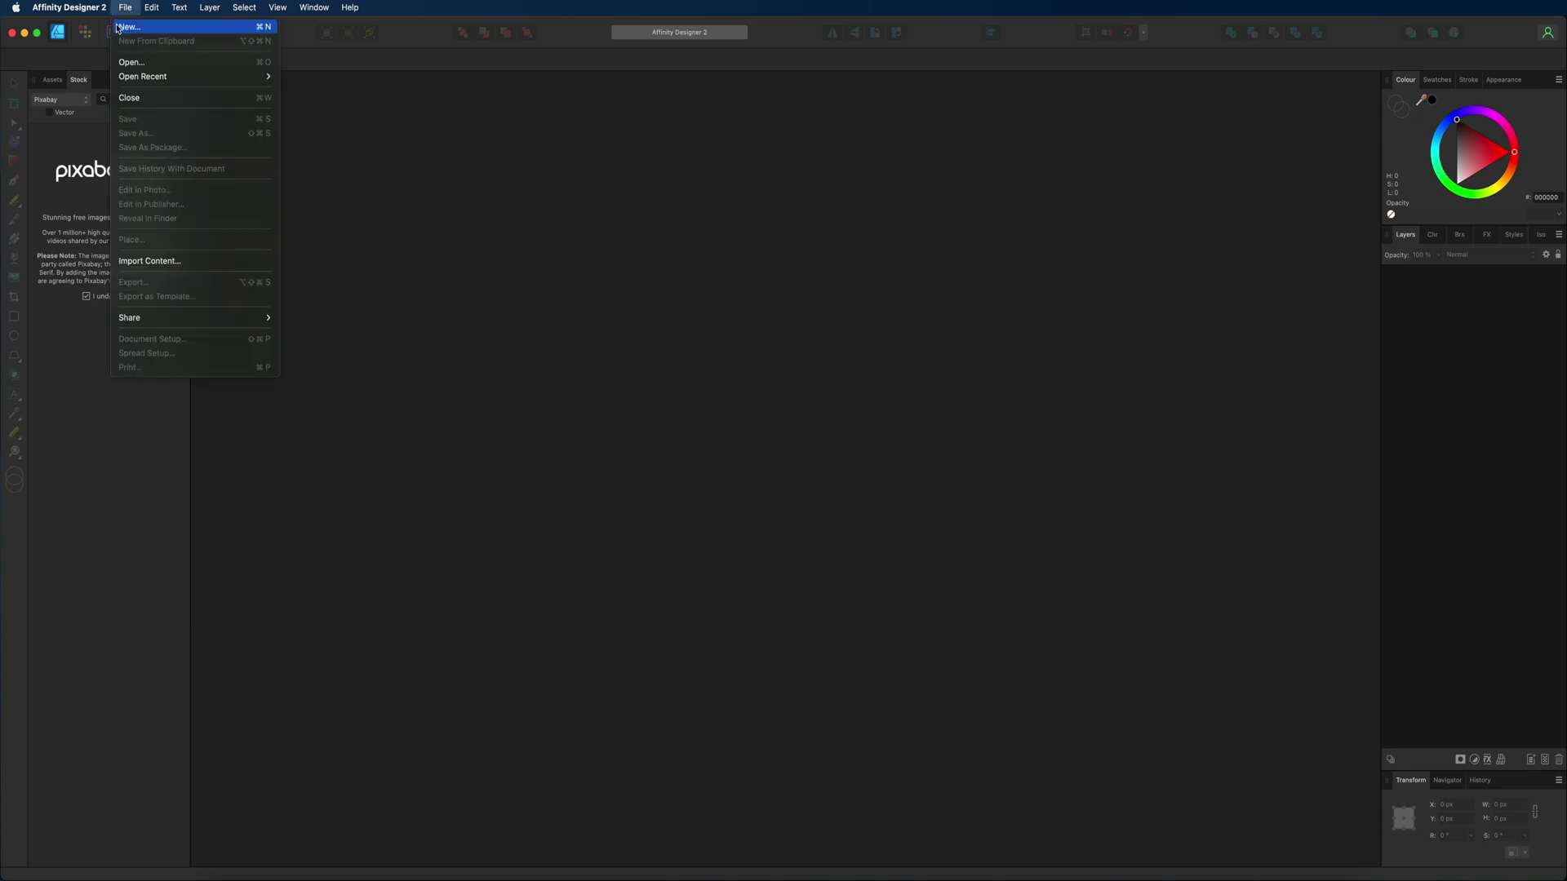
click(169, 32)
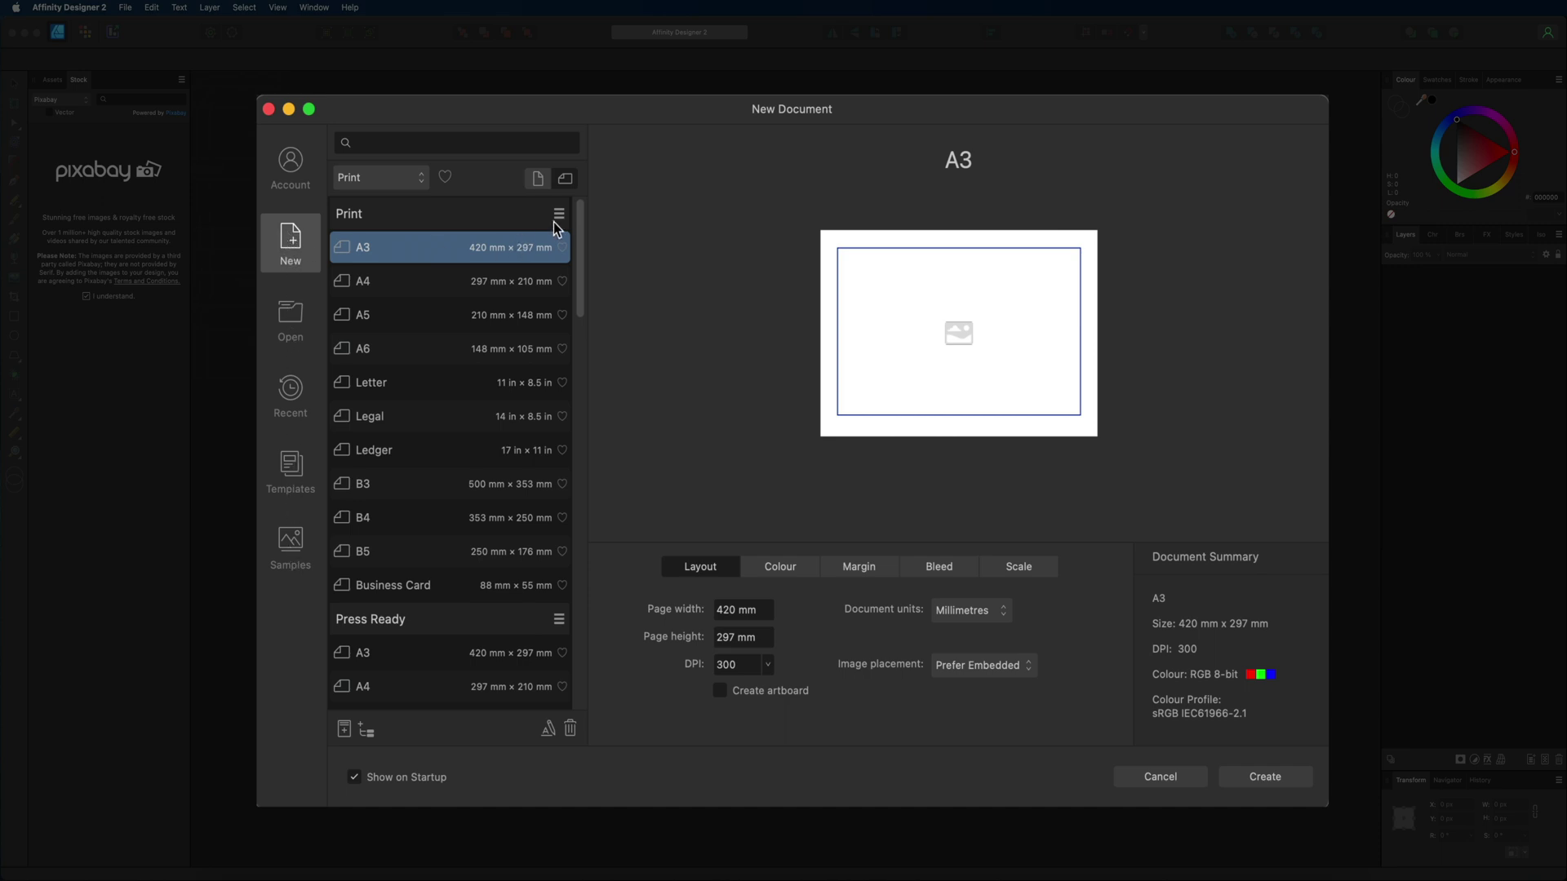
Step: Preview the Business Card preset, then select FHD 1080p (1920 × 1080 px at 72 DPI)
mouse_move(578, 243)
mouse_down()
mouse_move(581, 620)
mouse_move(581, 234)
mouse_up()
click(387, 576)
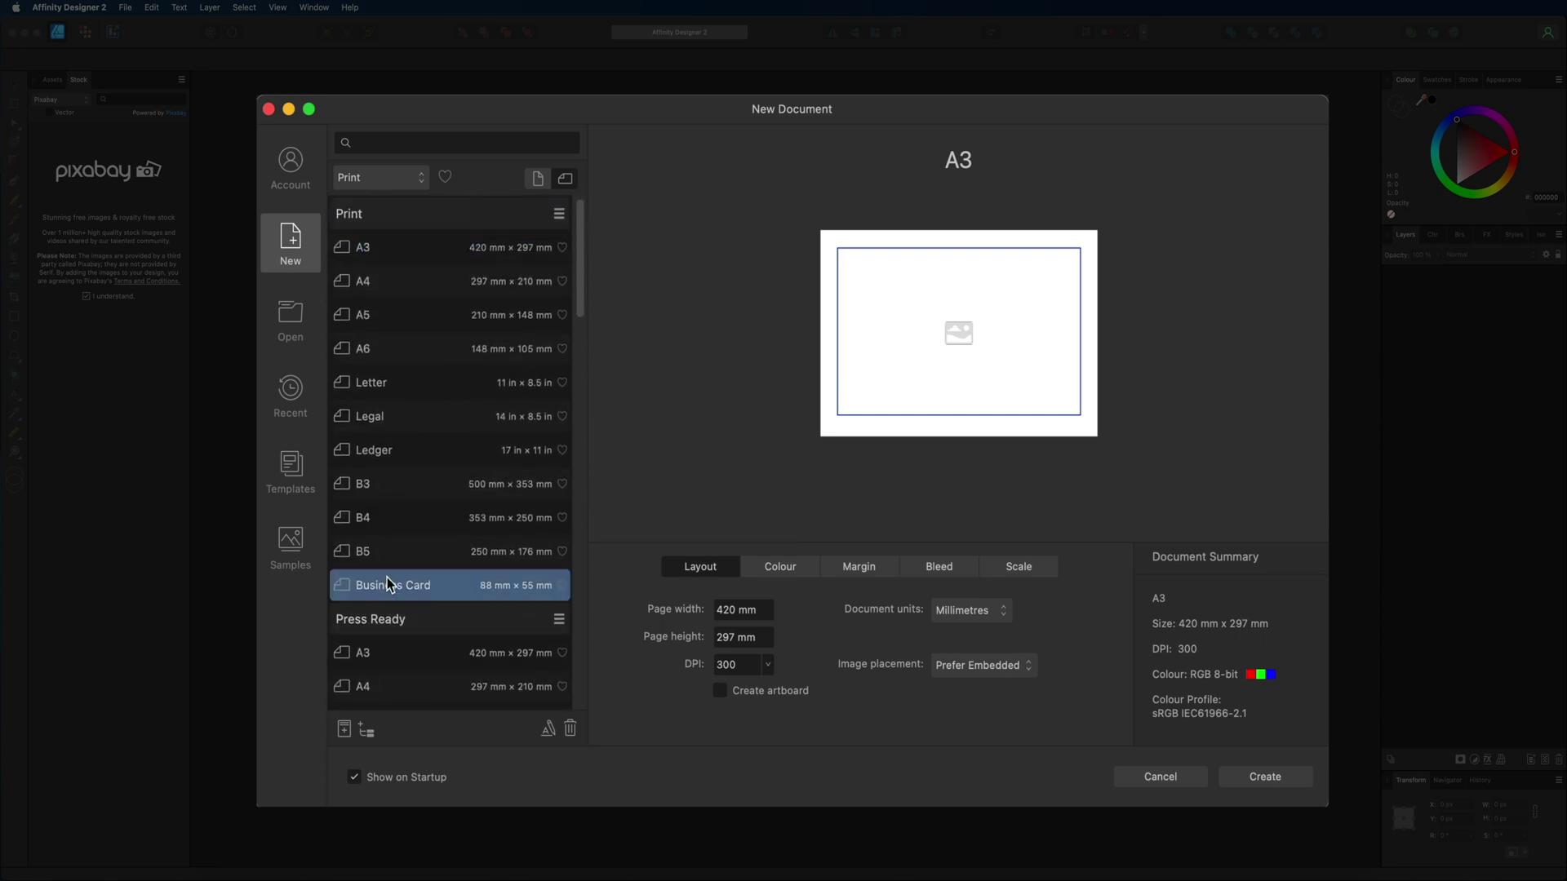
scroll(387, 578, down, 5)
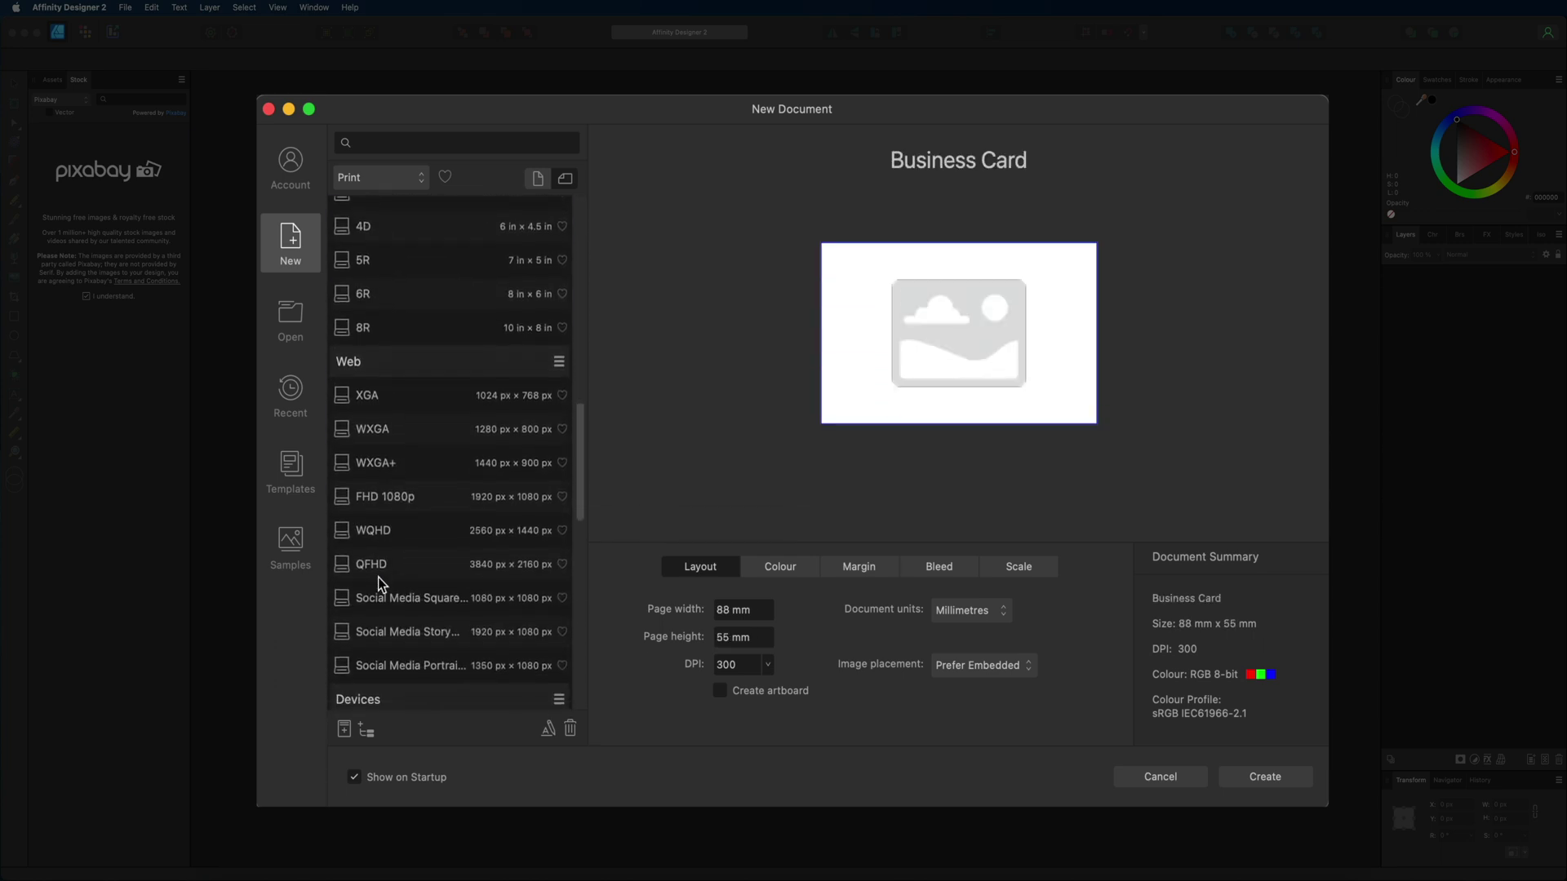
click(424, 497)
scroll(423, 496, down, 3)
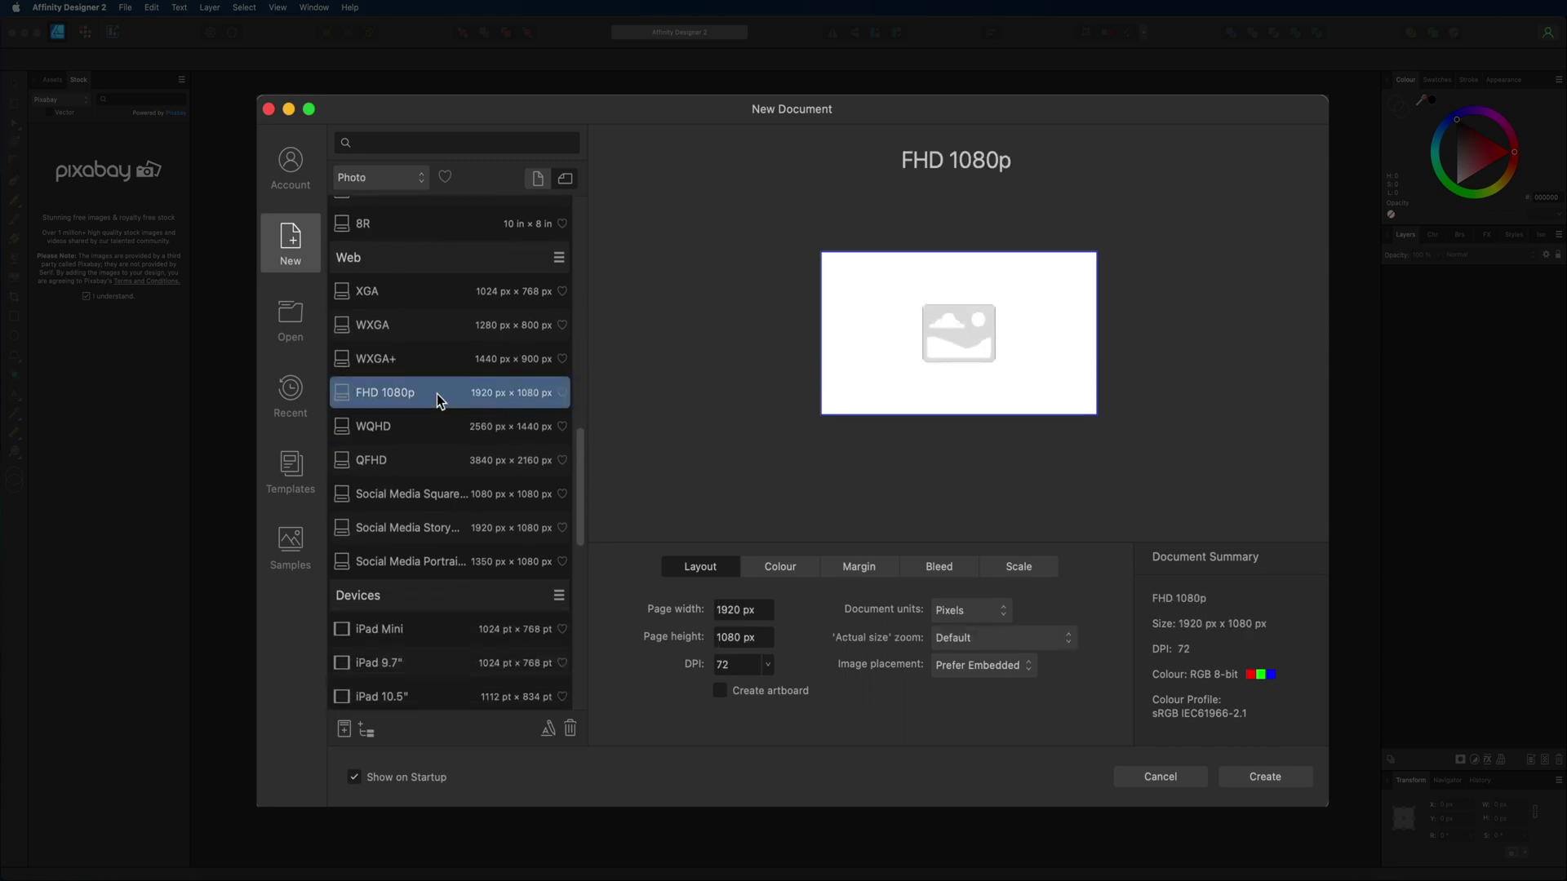
scroll(438, 394, down, 3)
scroll(415, 331, up, 10)
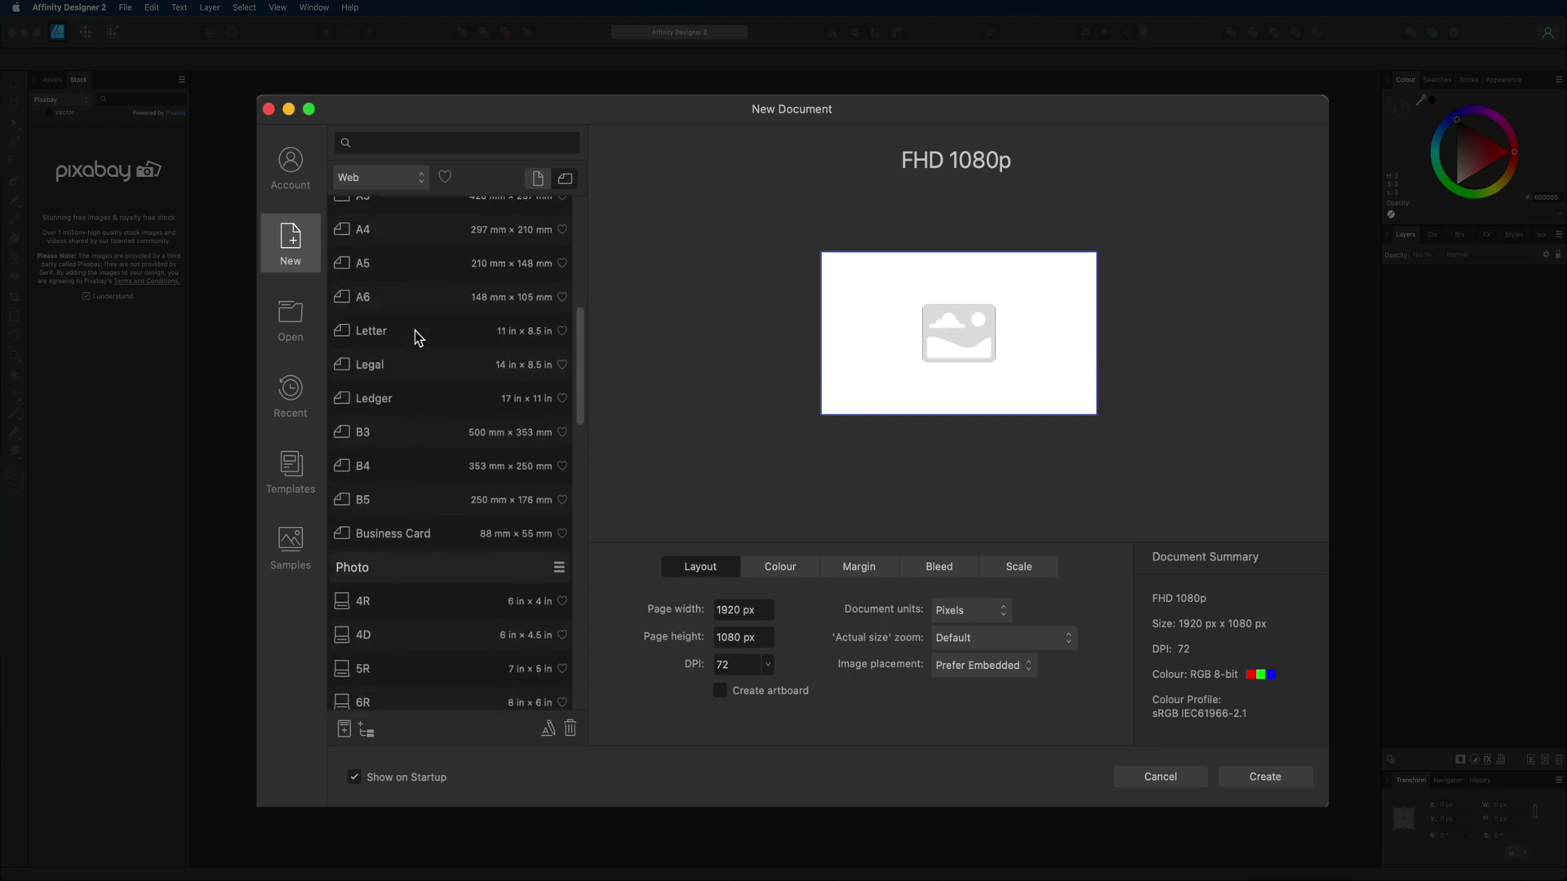
scroll(415, 331, up, 2)
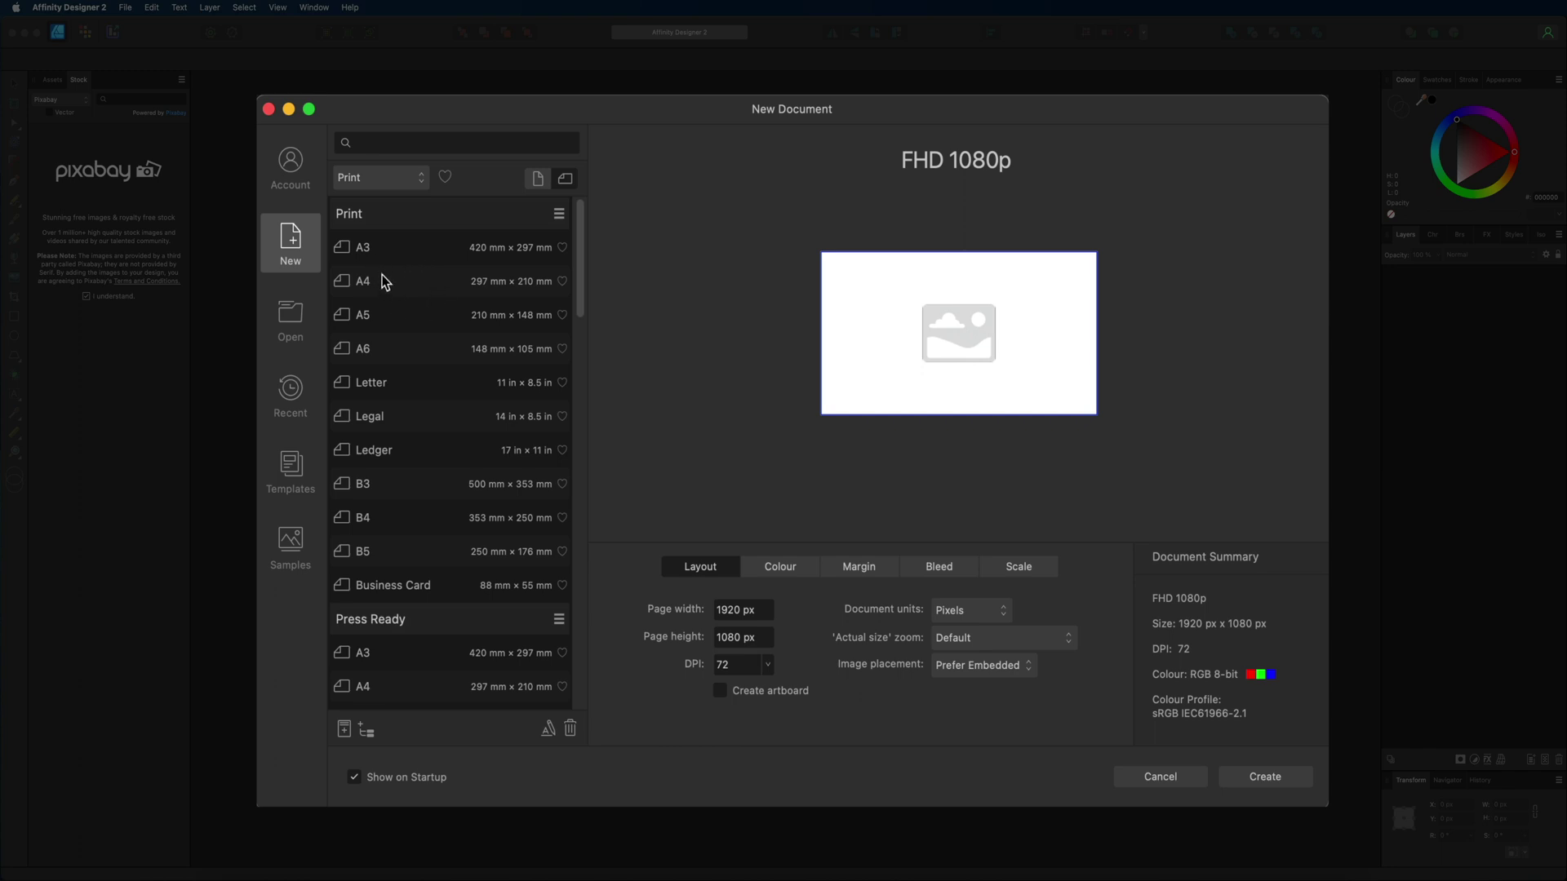
Step: Switch to the A3 preset and set the page to 3000 mm wide by 3000 mm high
click(415, 247)
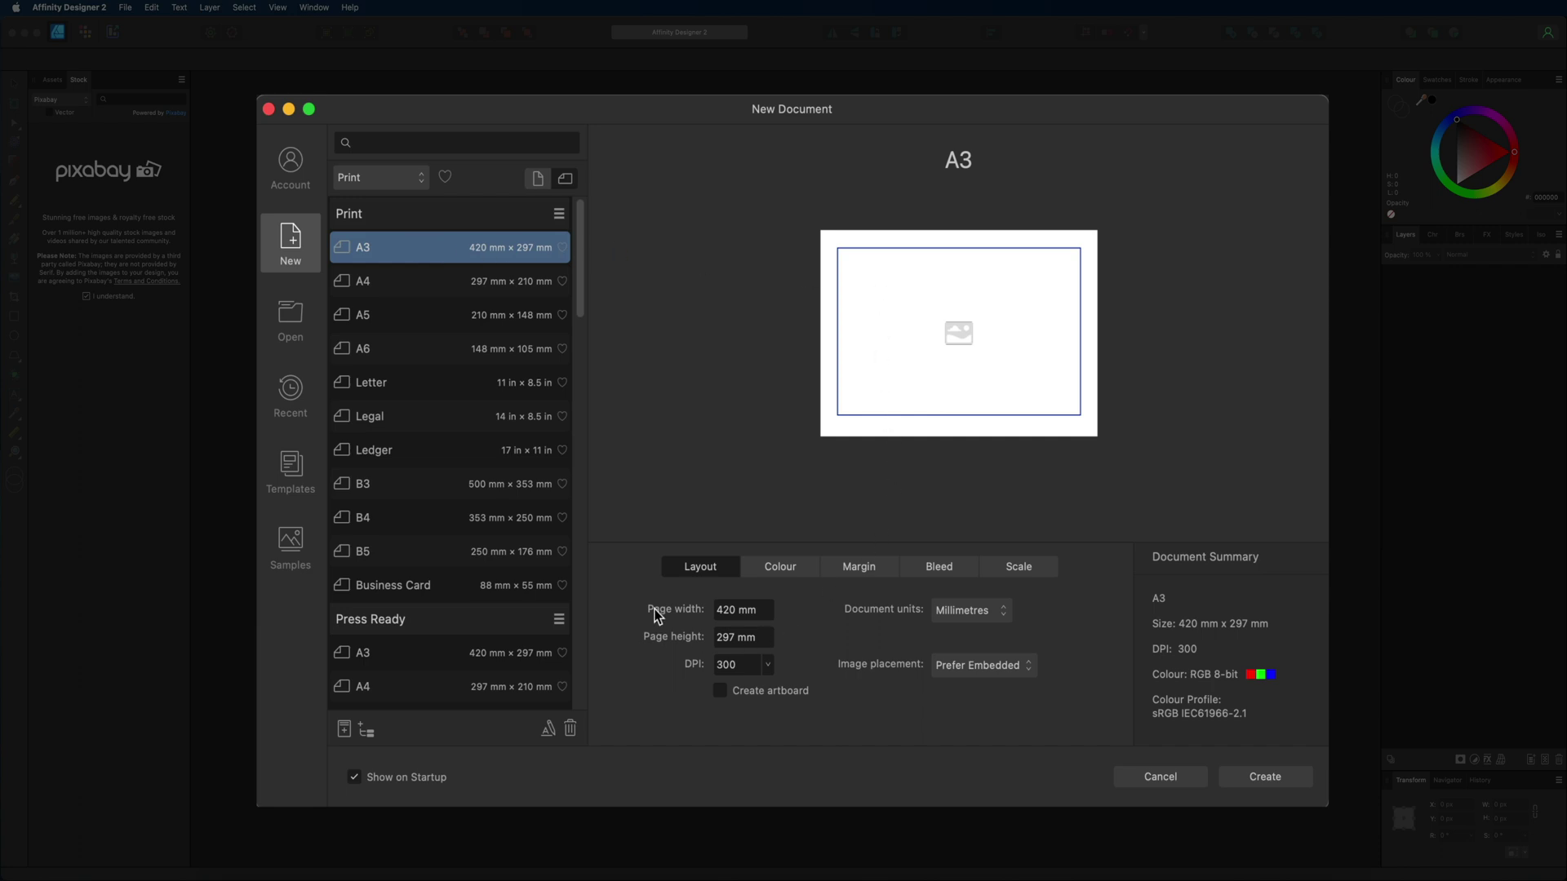
click(759, 610)
text(3000)
key(Tab)
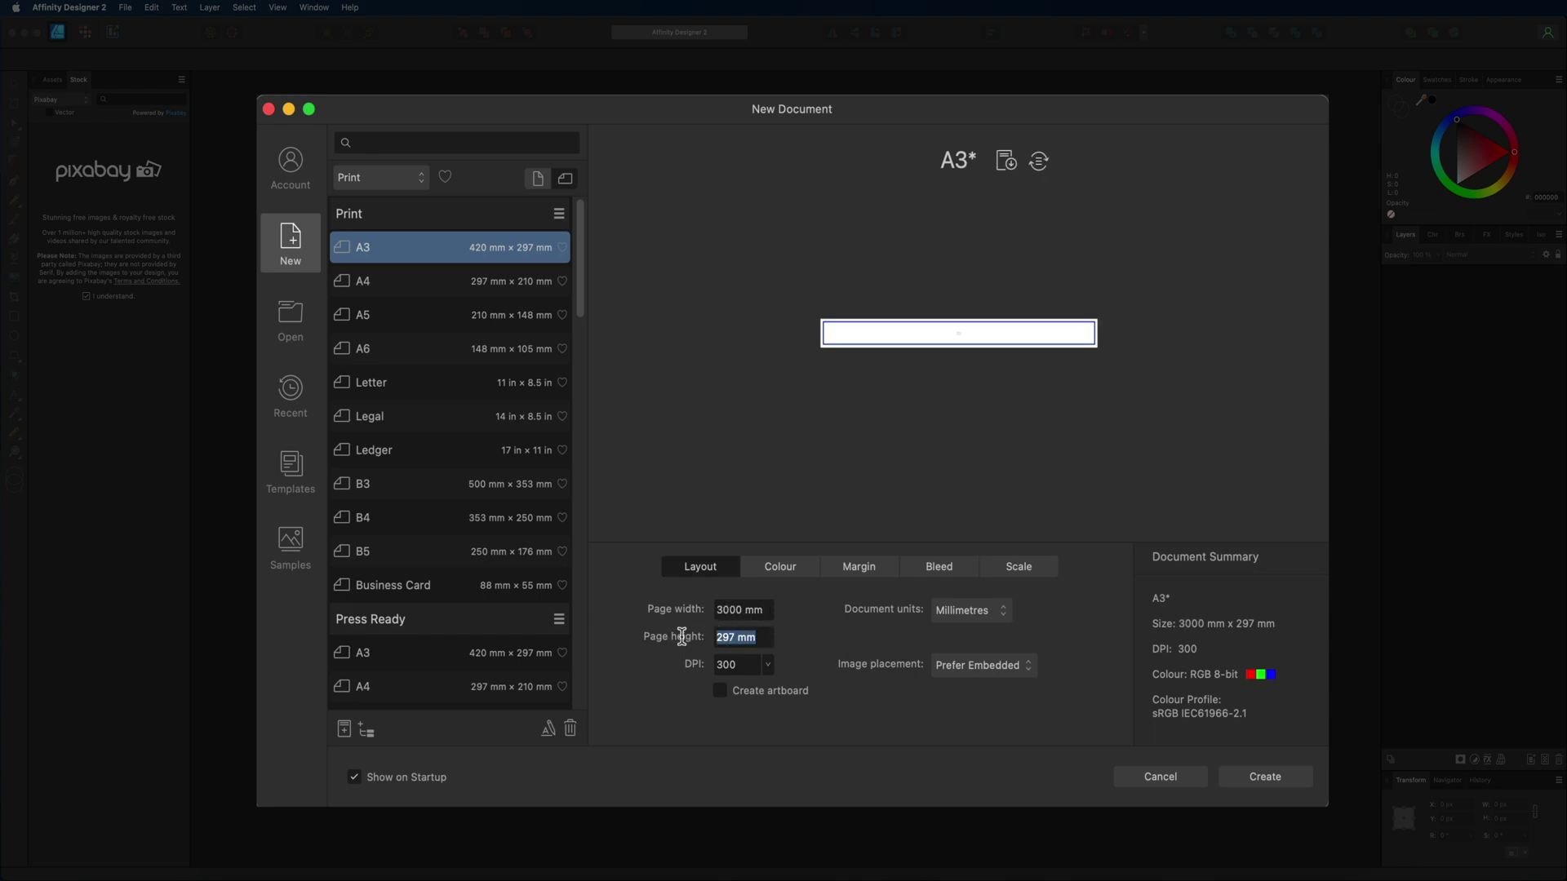
text(3000)
key(Return)
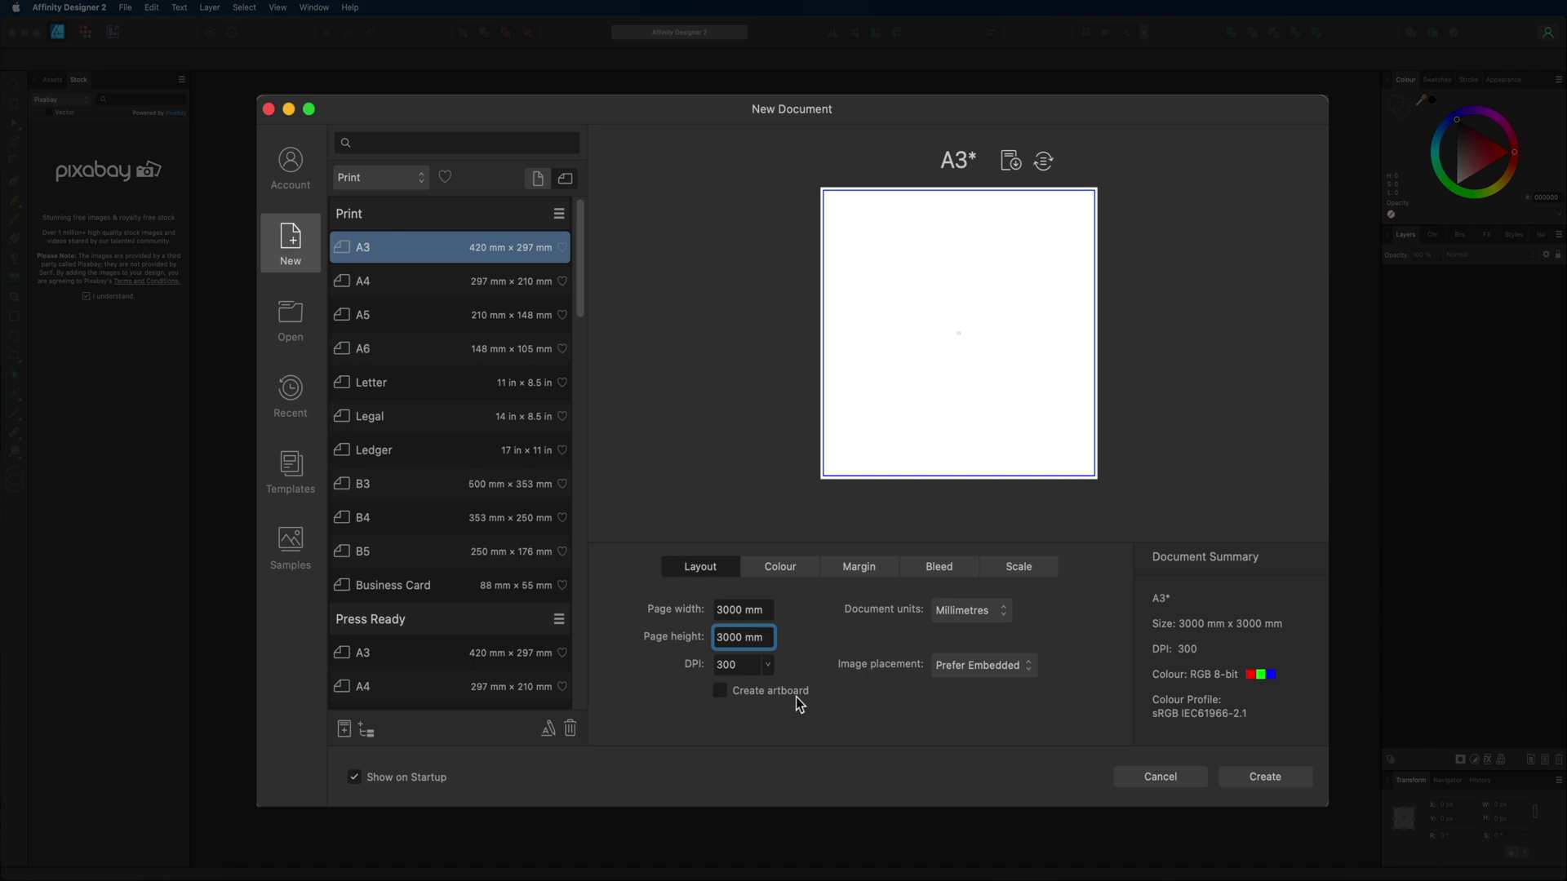
click(1004, 611)
Step: Change the document units to Points so the page reads 8503.9 × 8503.9 pt, zoom left at Default
click(996, 472)
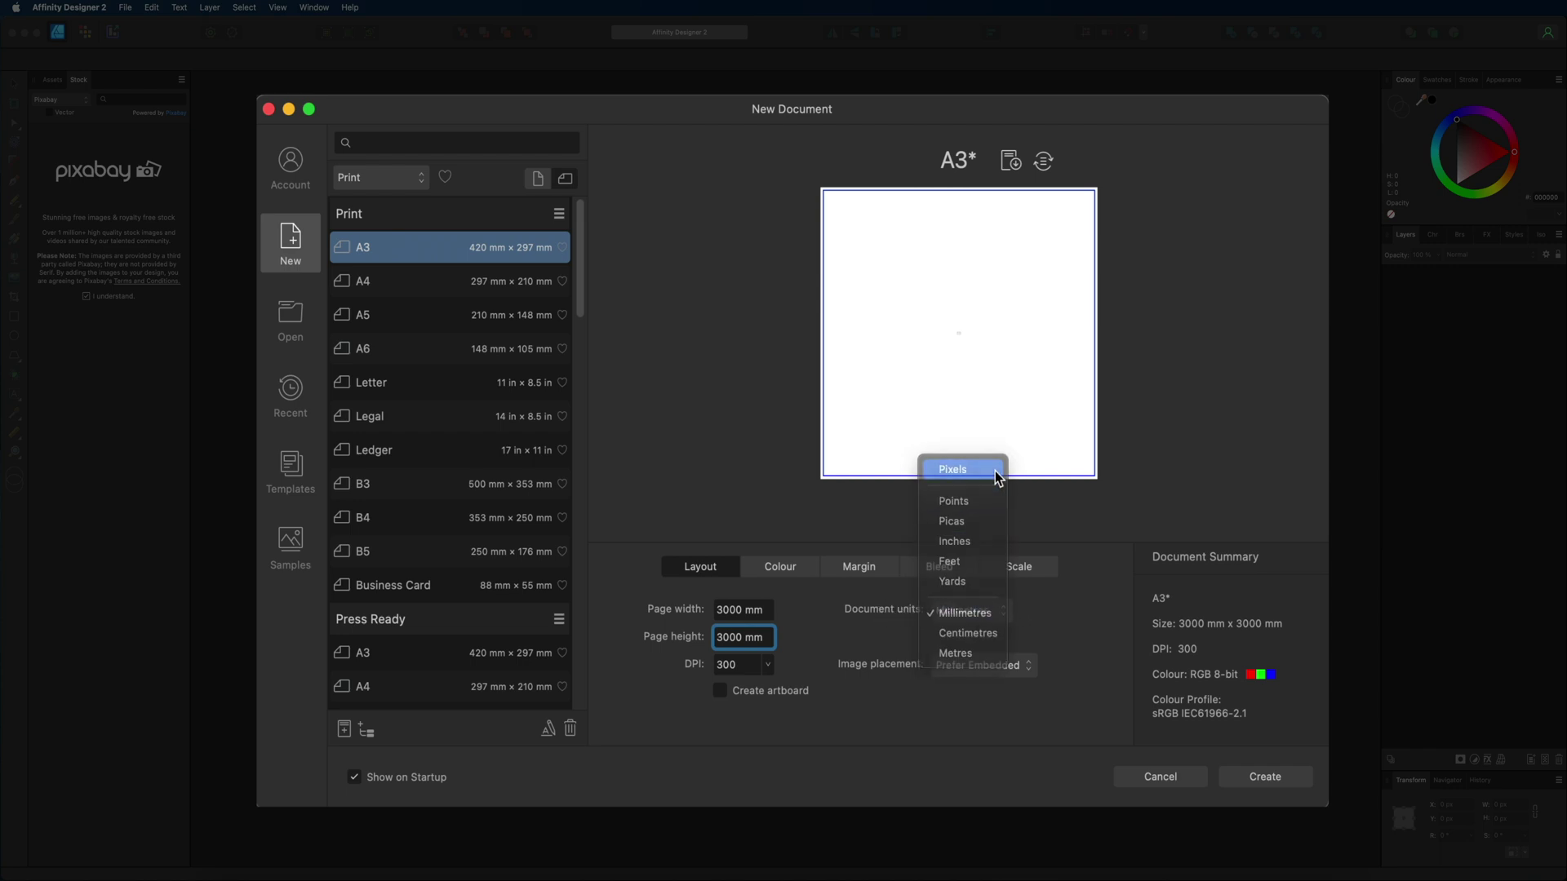
click(986, 610)
click(986, 645)
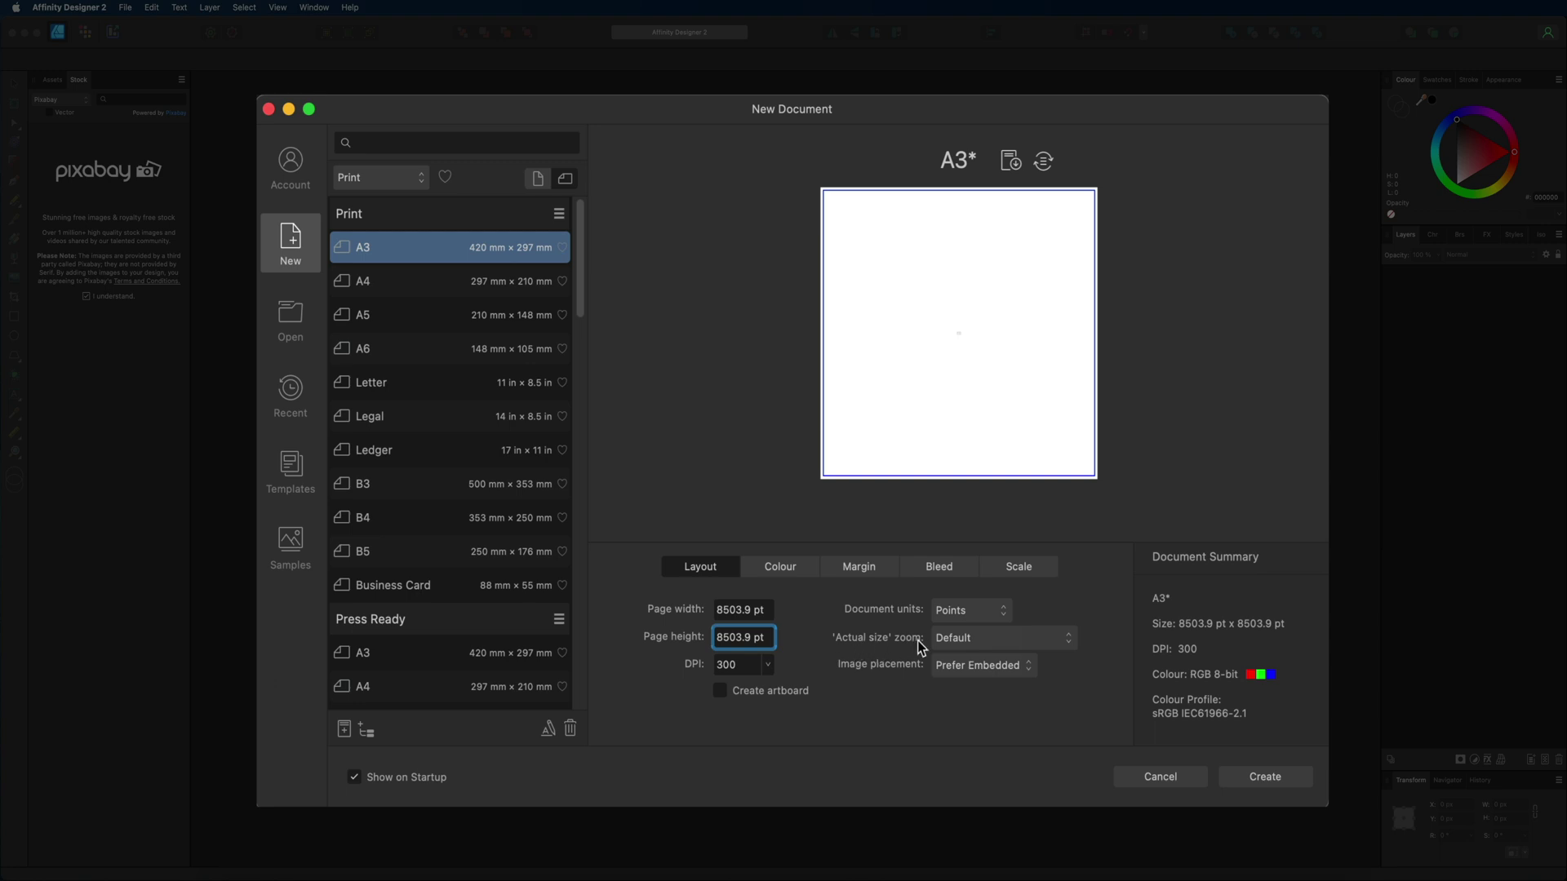
click(1031, 642)
click(1030, 642)
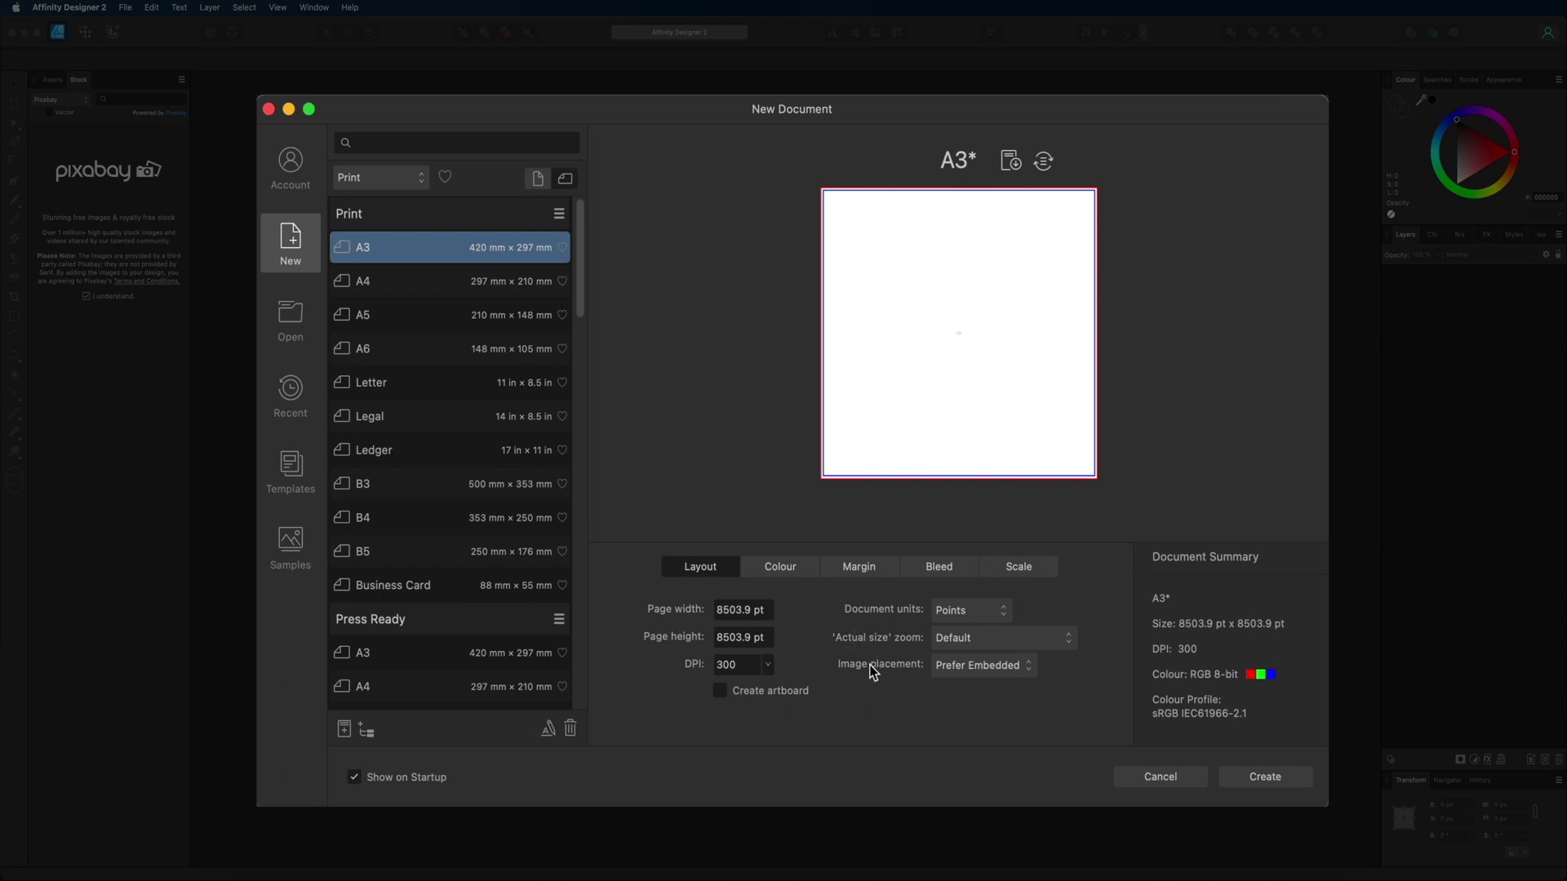
click(1004, 668)
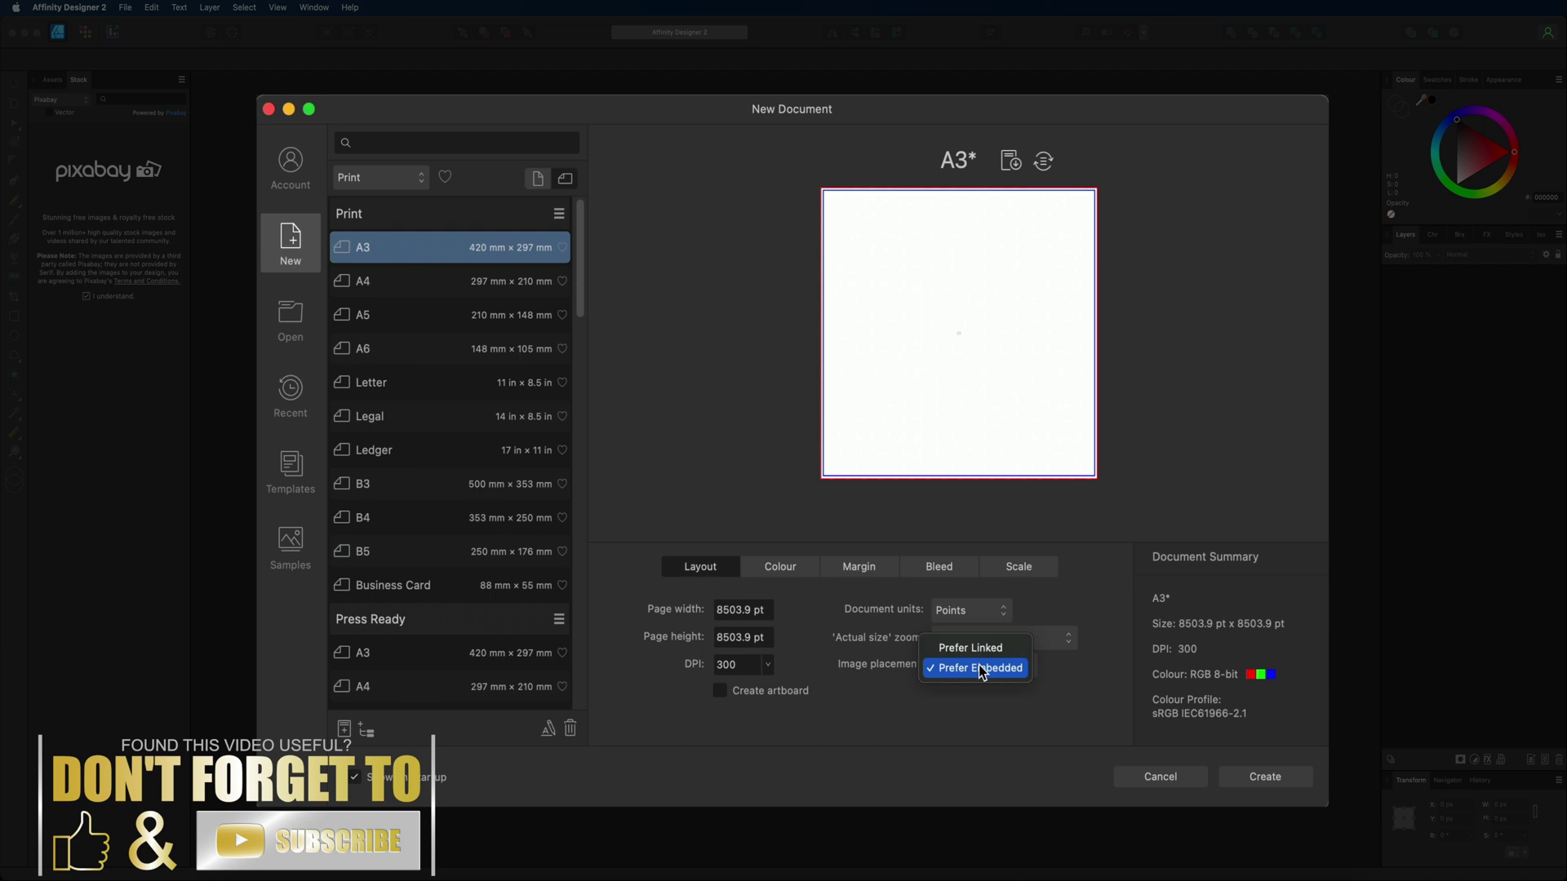
click(982, 671)
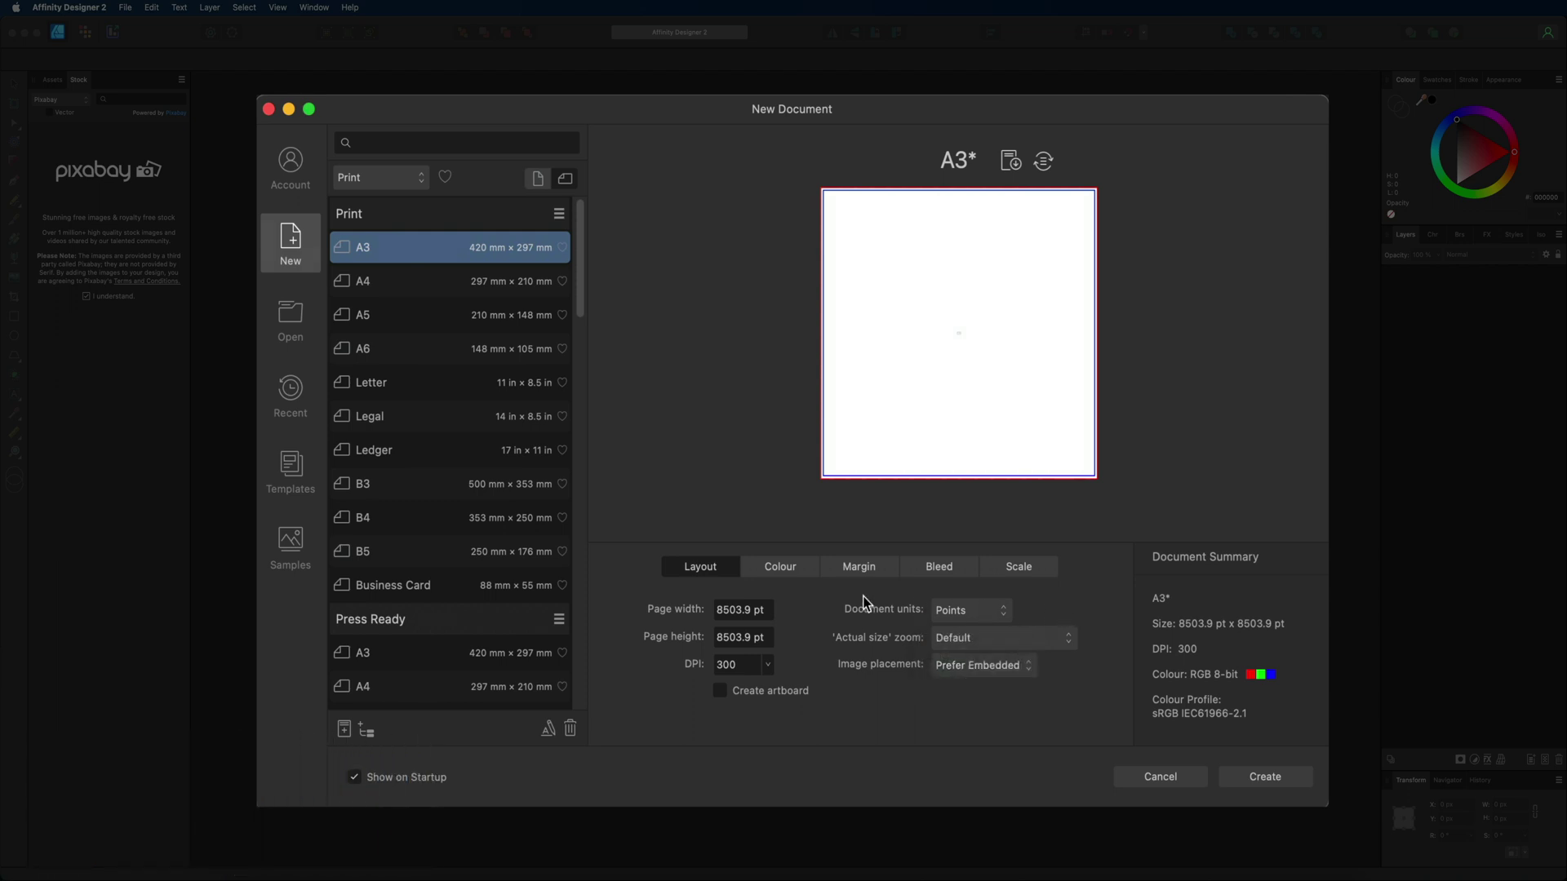
Step: Show the Colour settings and check the format list, keeping RGB/8 with the sRGB IEC61966-2.1 profile
click(774, 567)
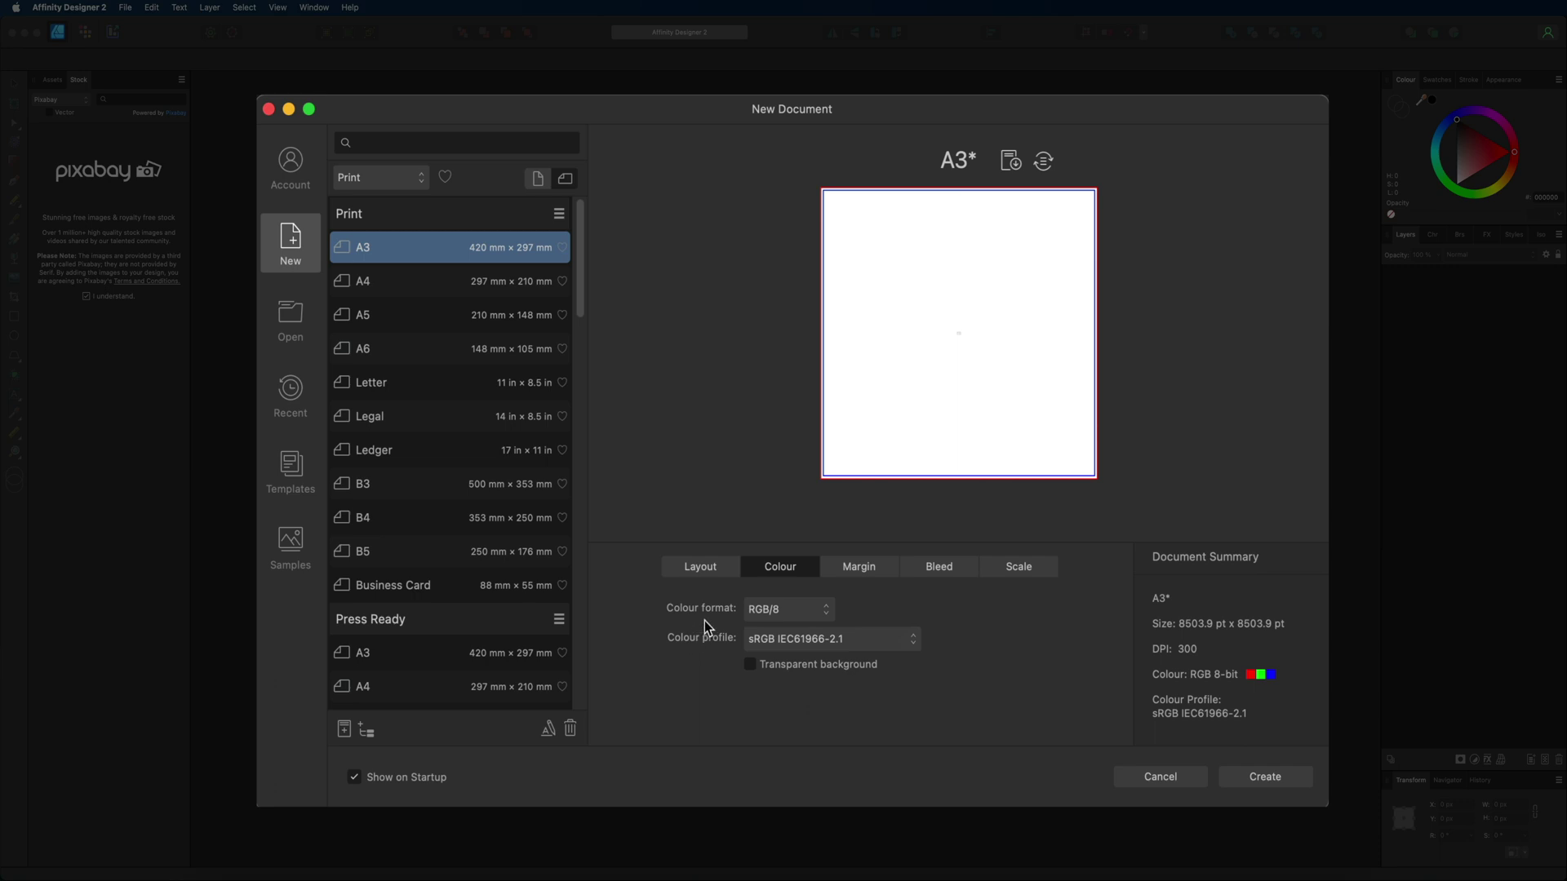
click(824, 612)
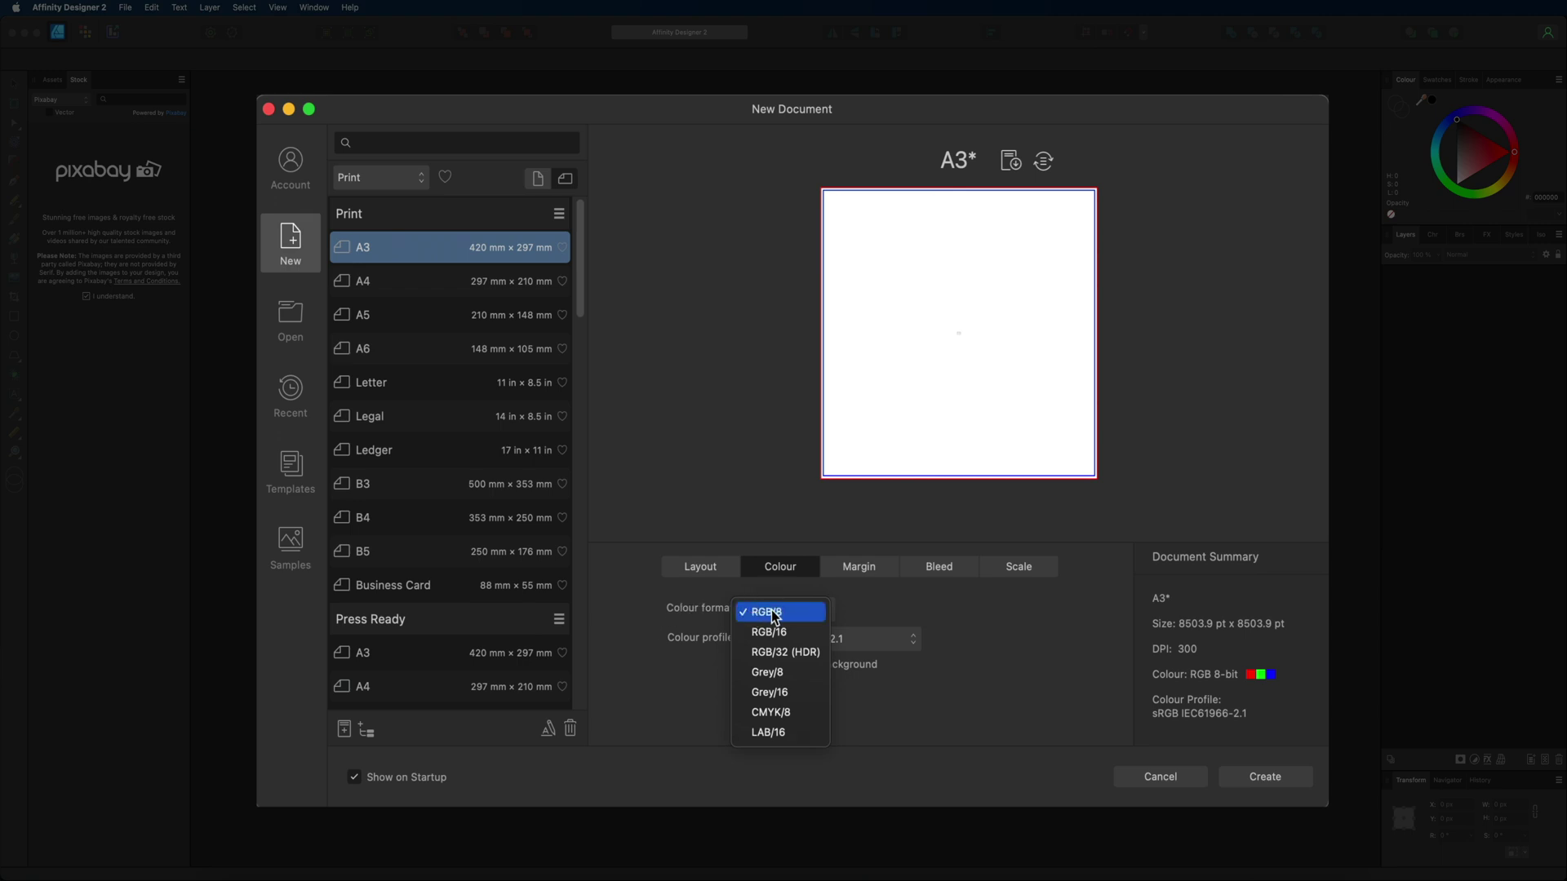
click(710, 584)
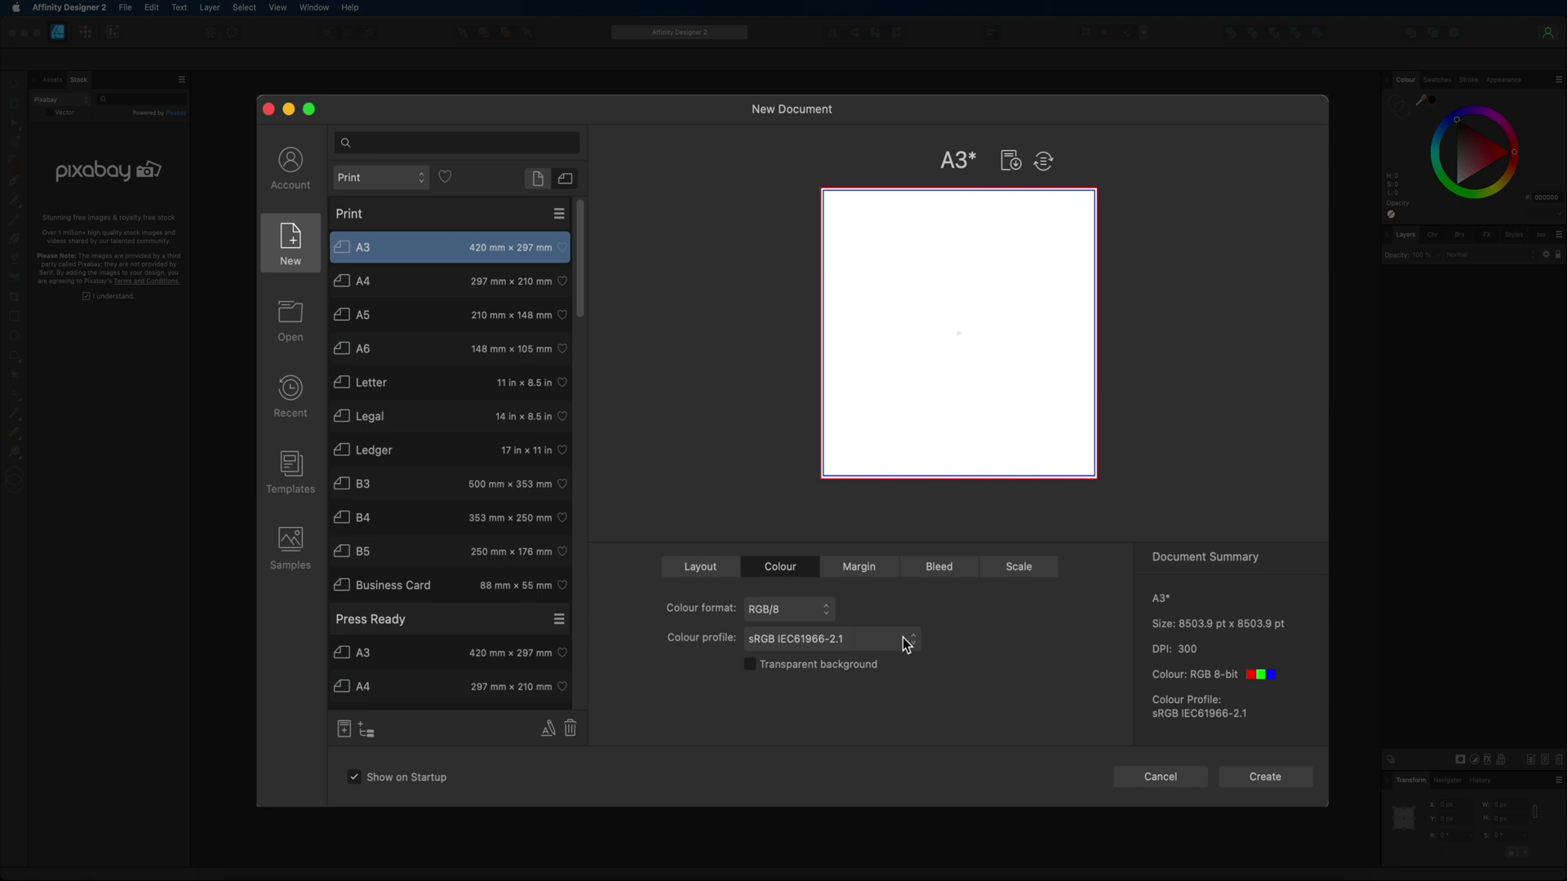
click(798, 644)
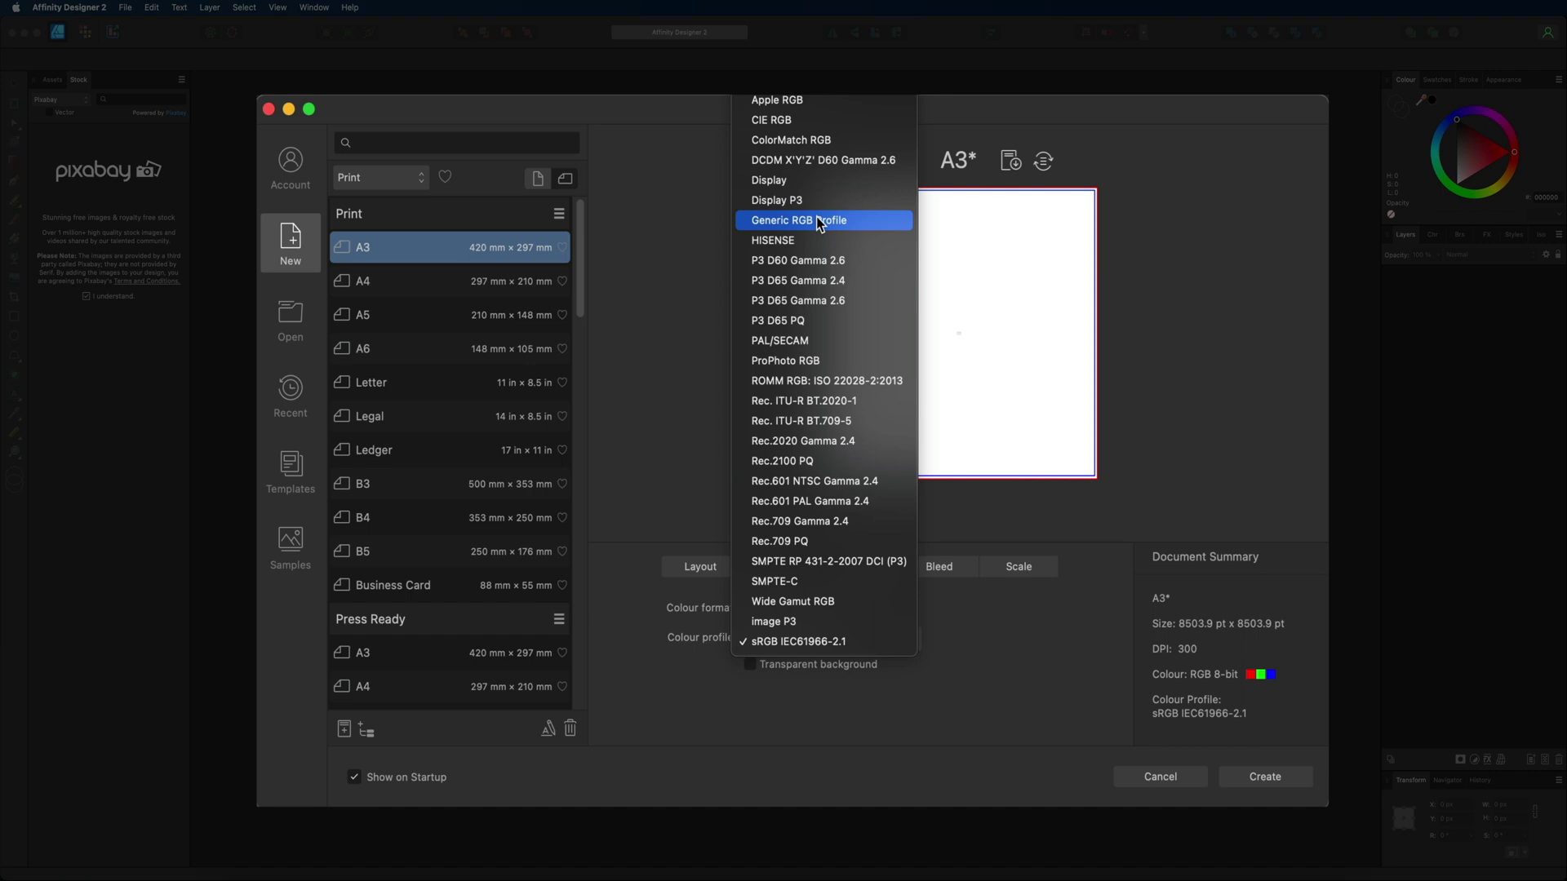
click(714, 214)
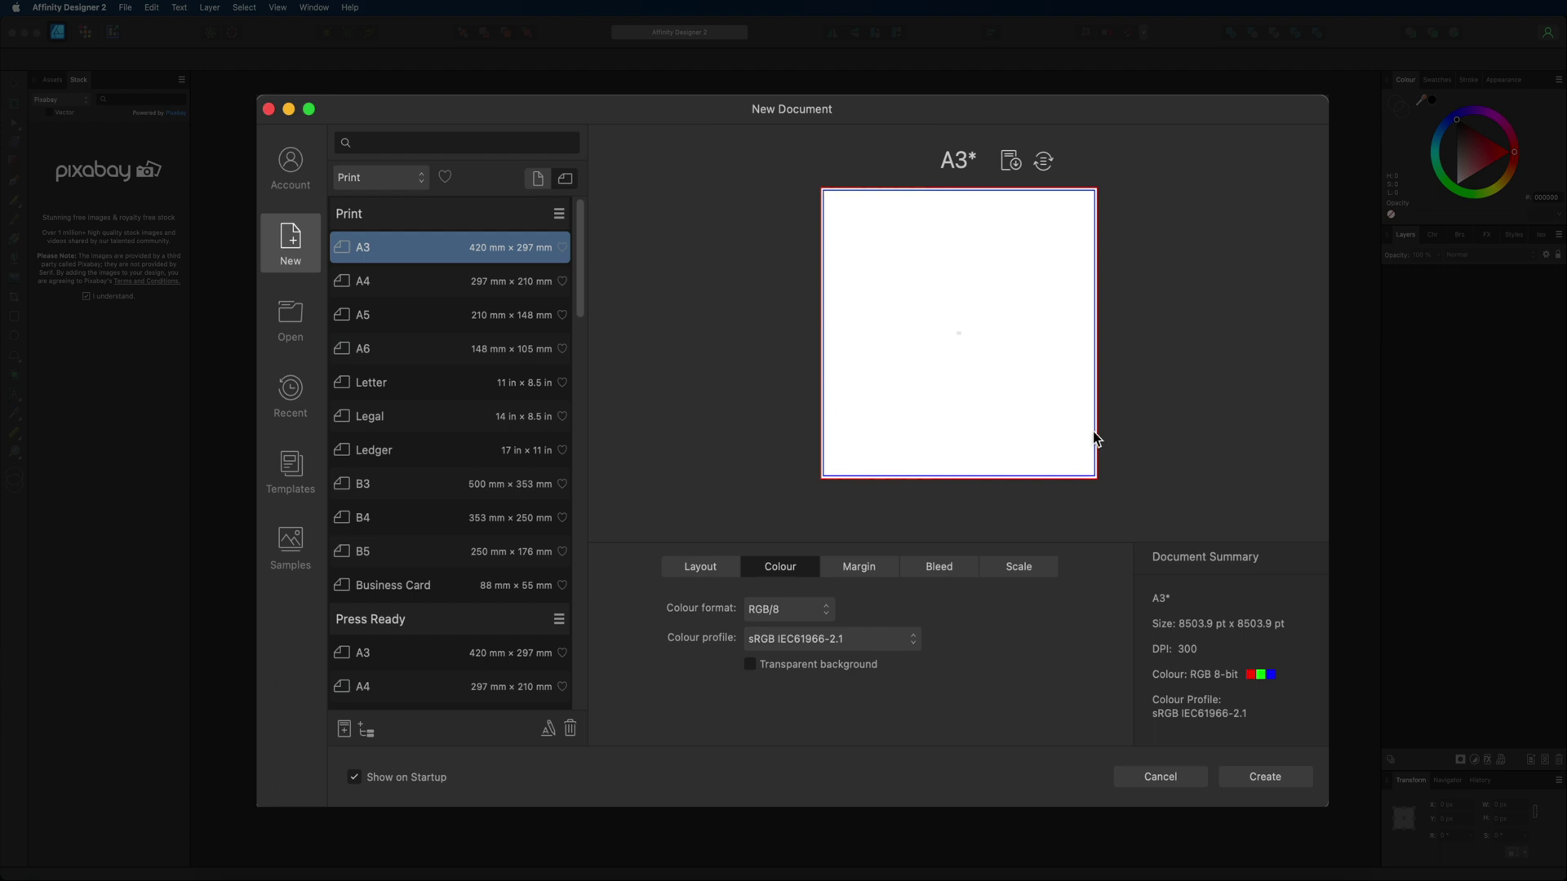
click(750, 665)
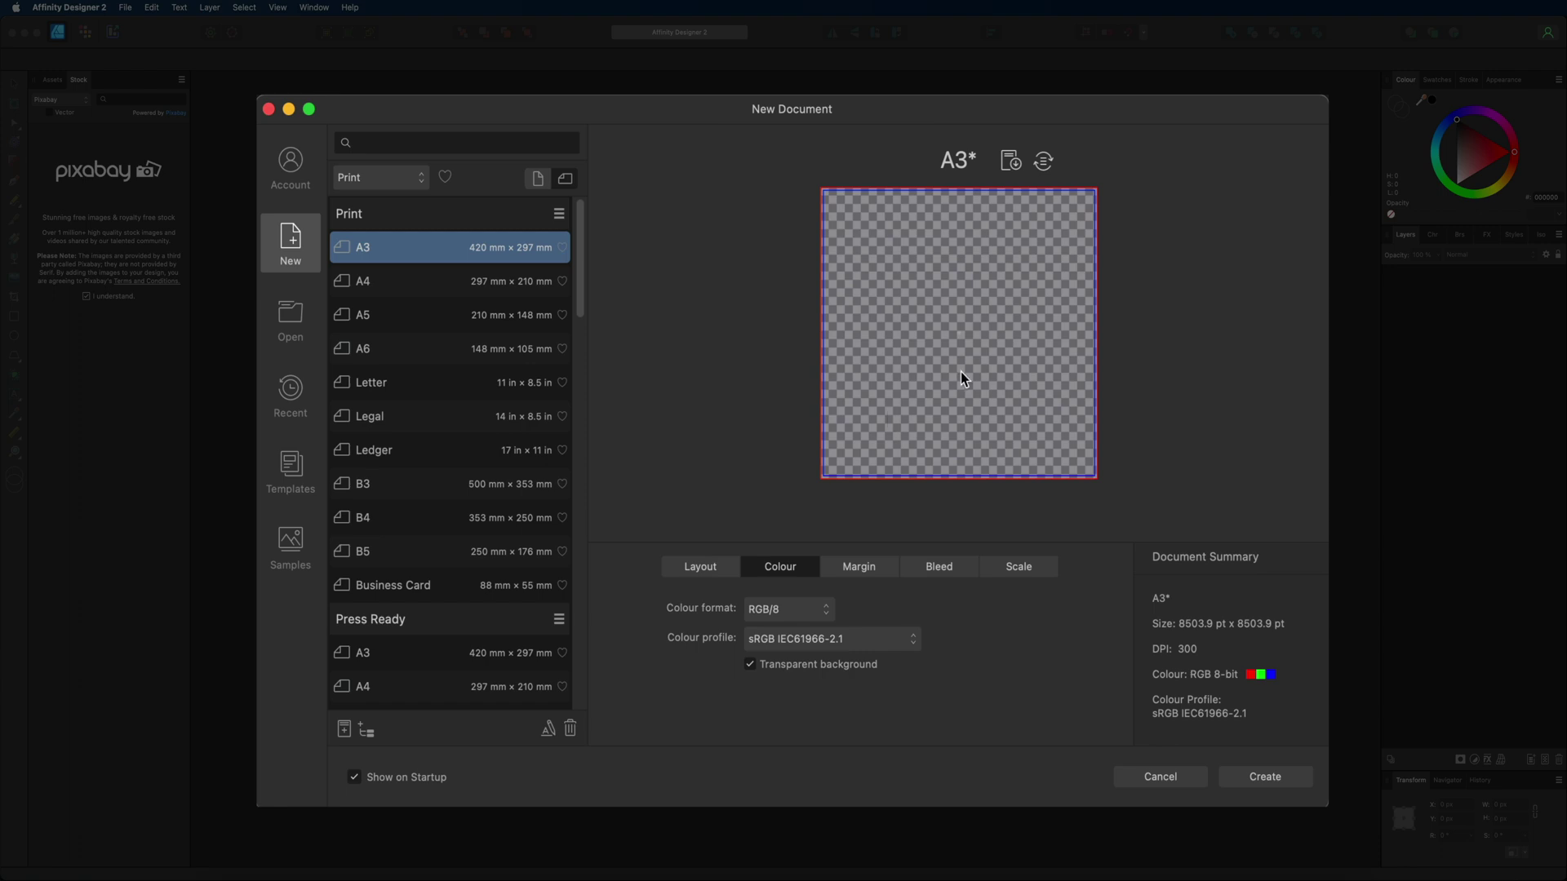
click(753, 664)
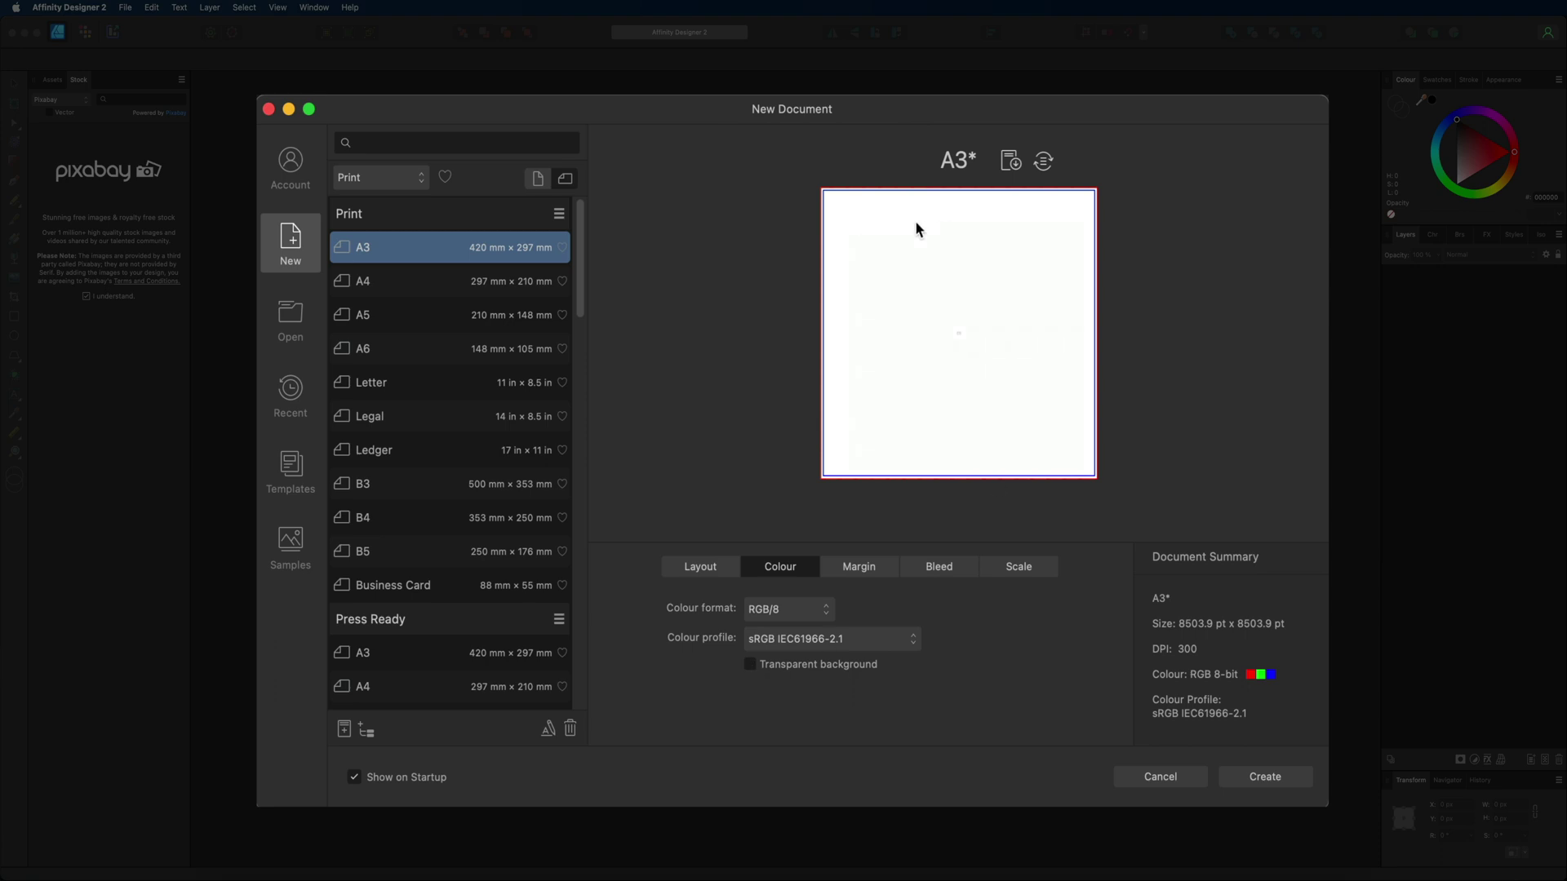
click(858, 567)
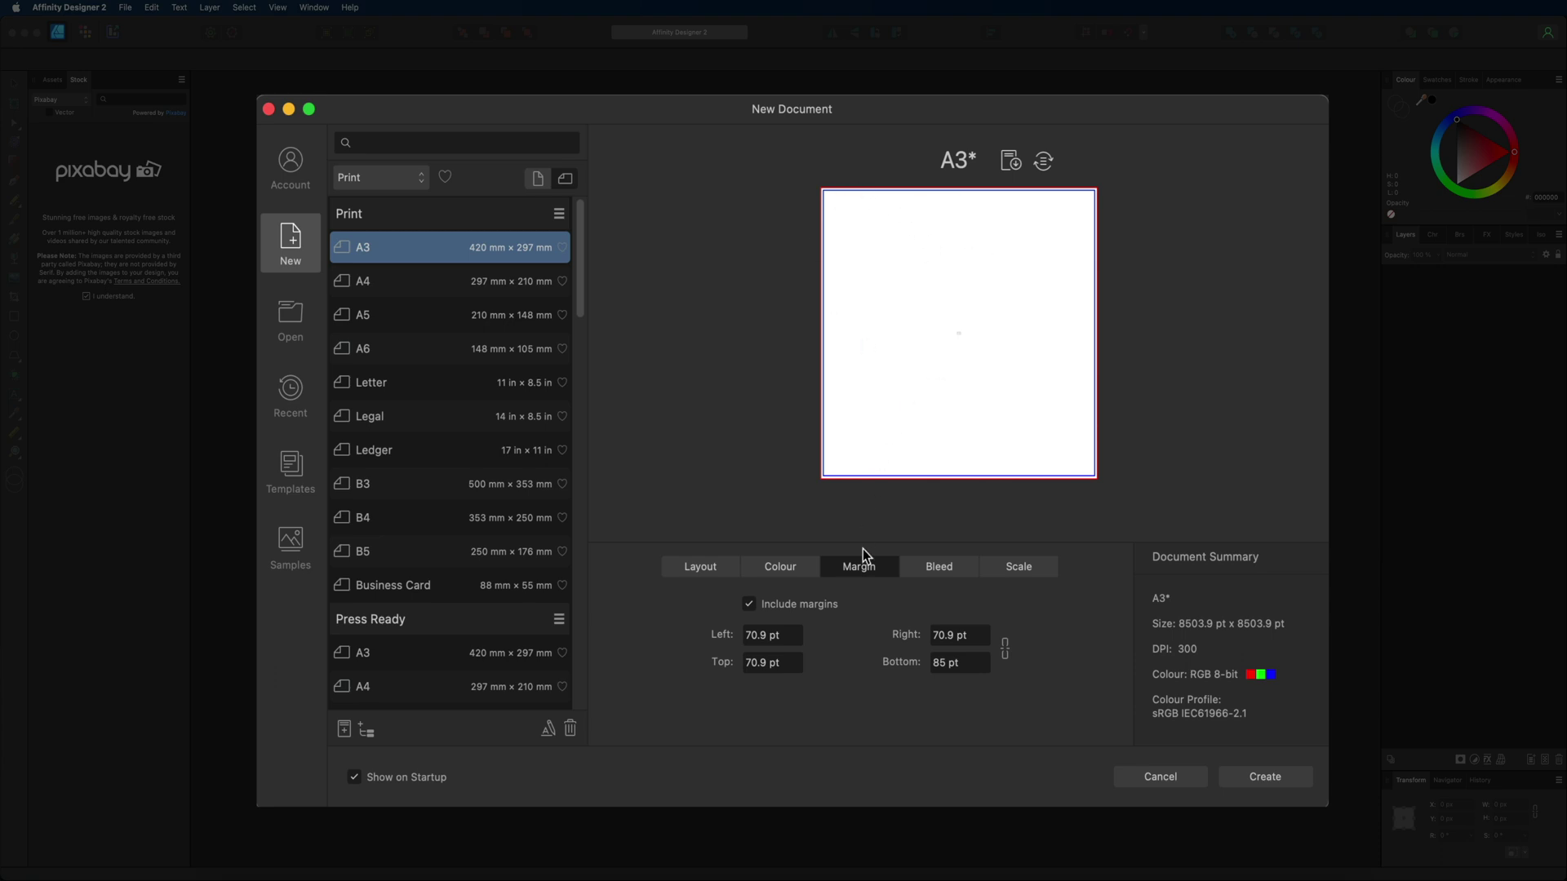
Step: Show the Bleed settings, with 8.5 pt bleed on every side
click(950, 569)
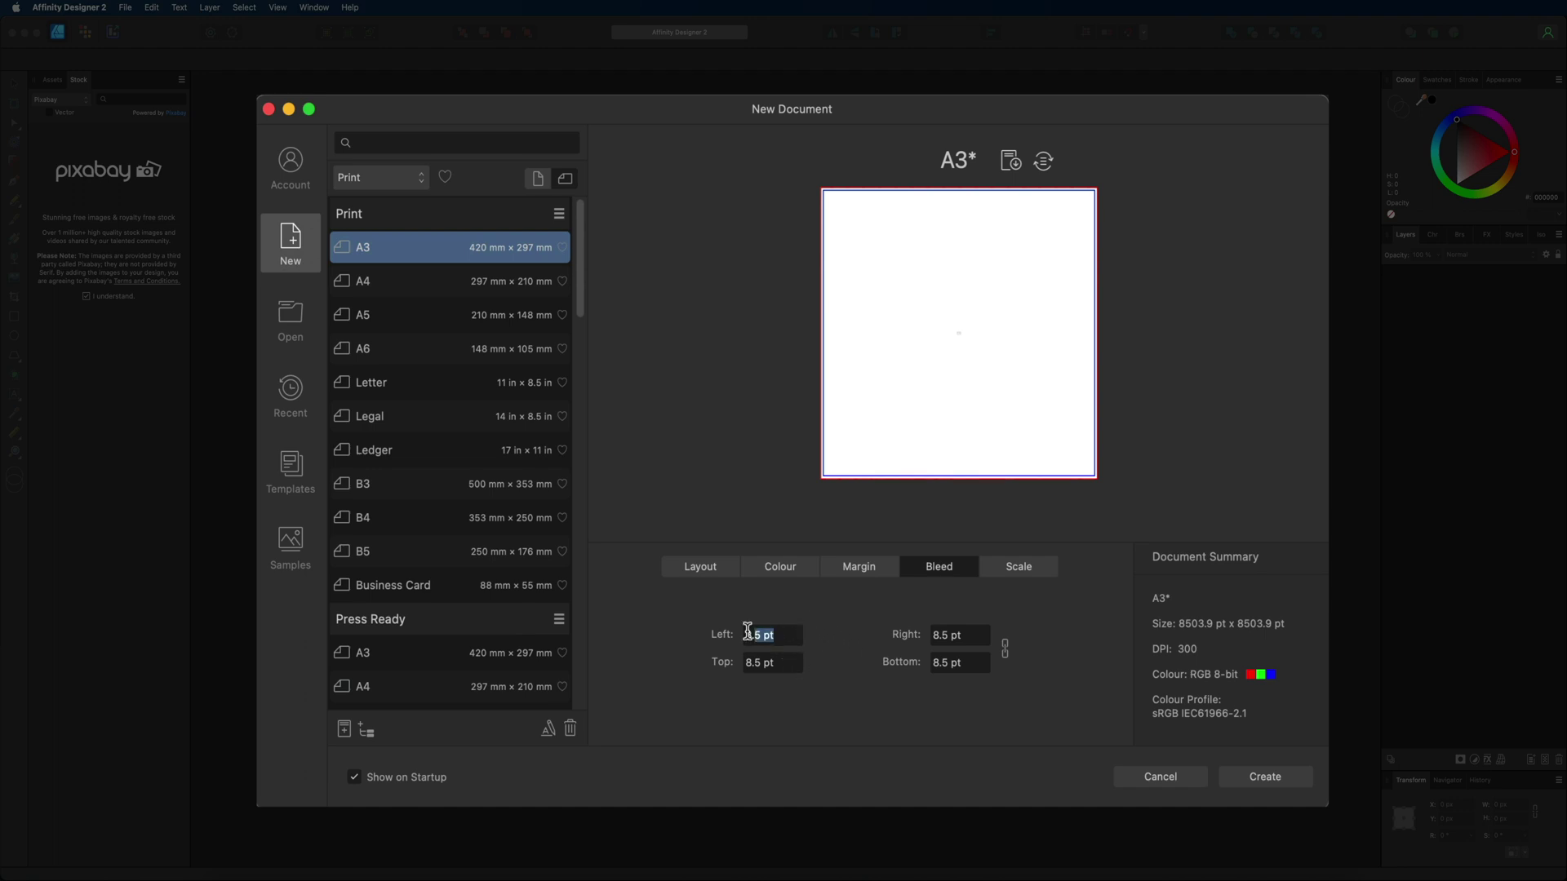
Step: Set the left bleed to 3mm, glance at the Scale options, then return to Layout
drag(747, 631, 722, 629)
text(3mm)
key(Return)
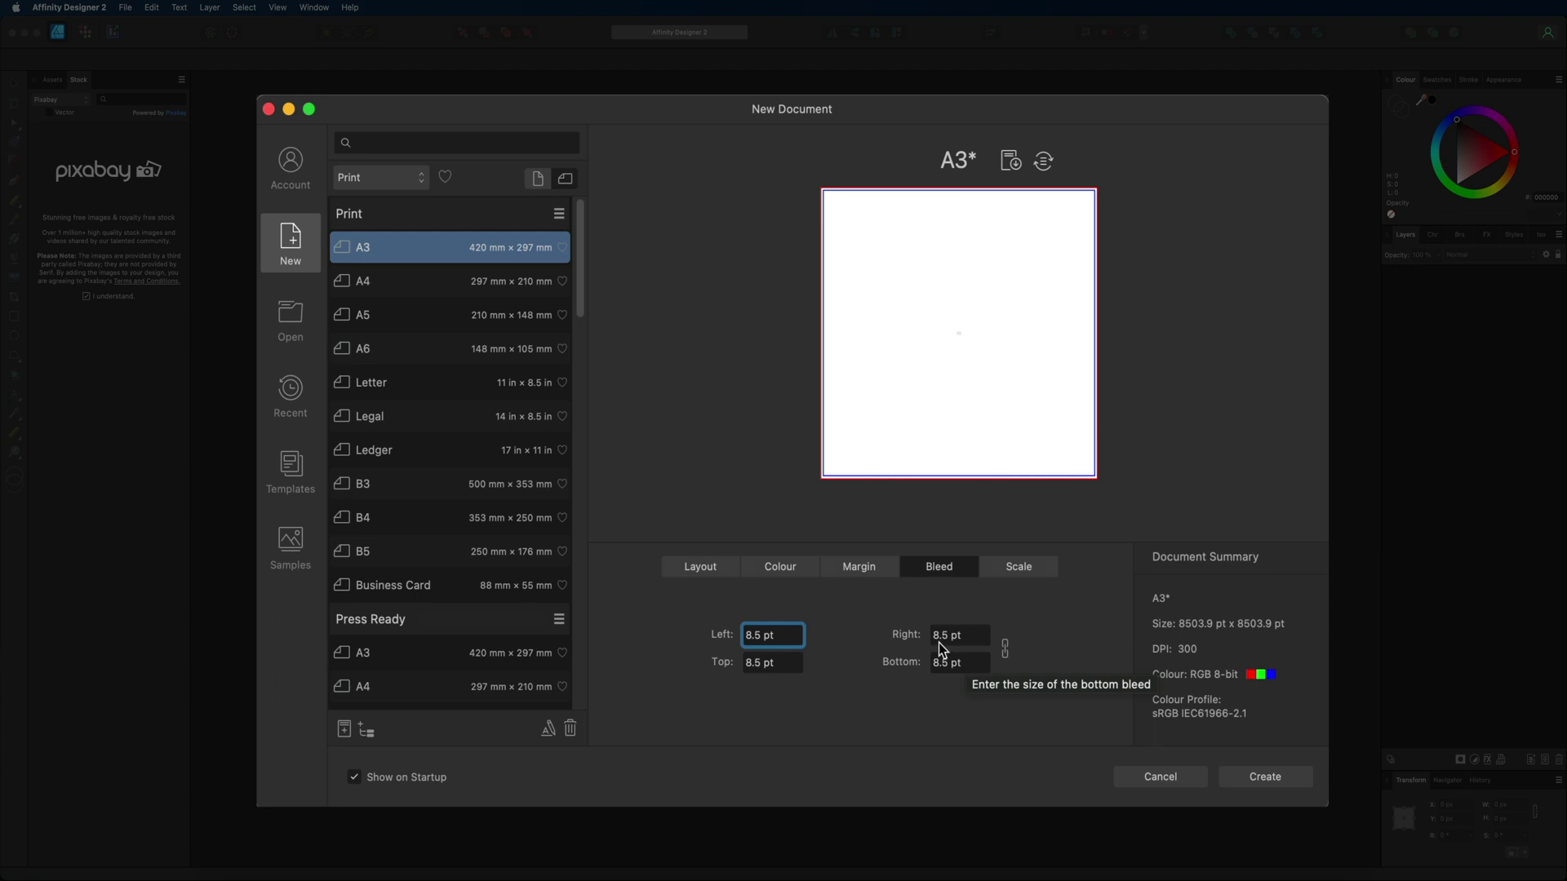
click(1010, 565)
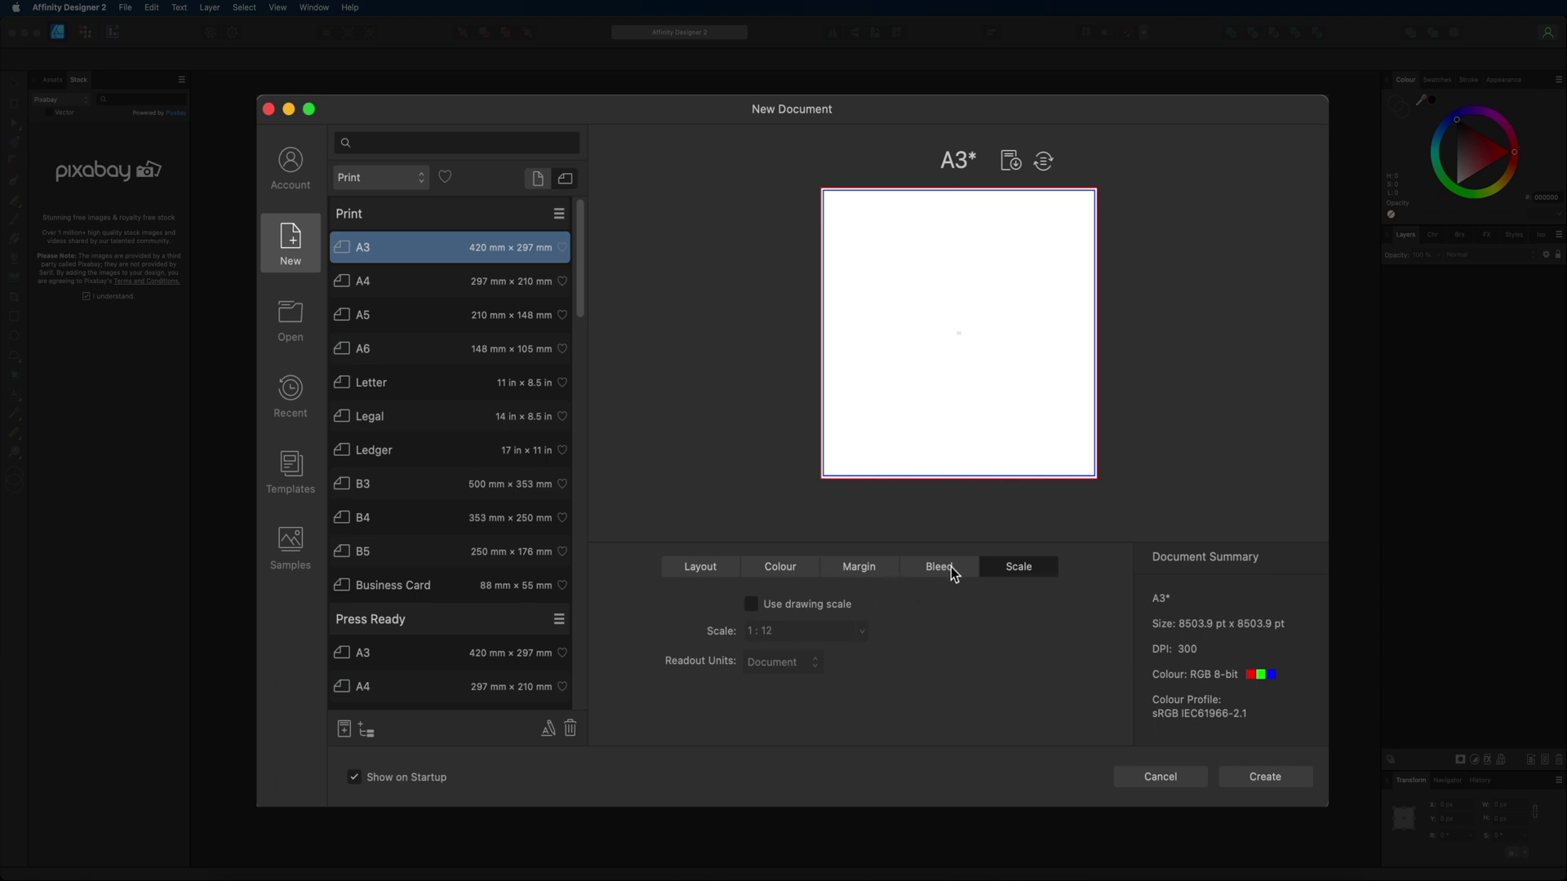
click(690, 569)
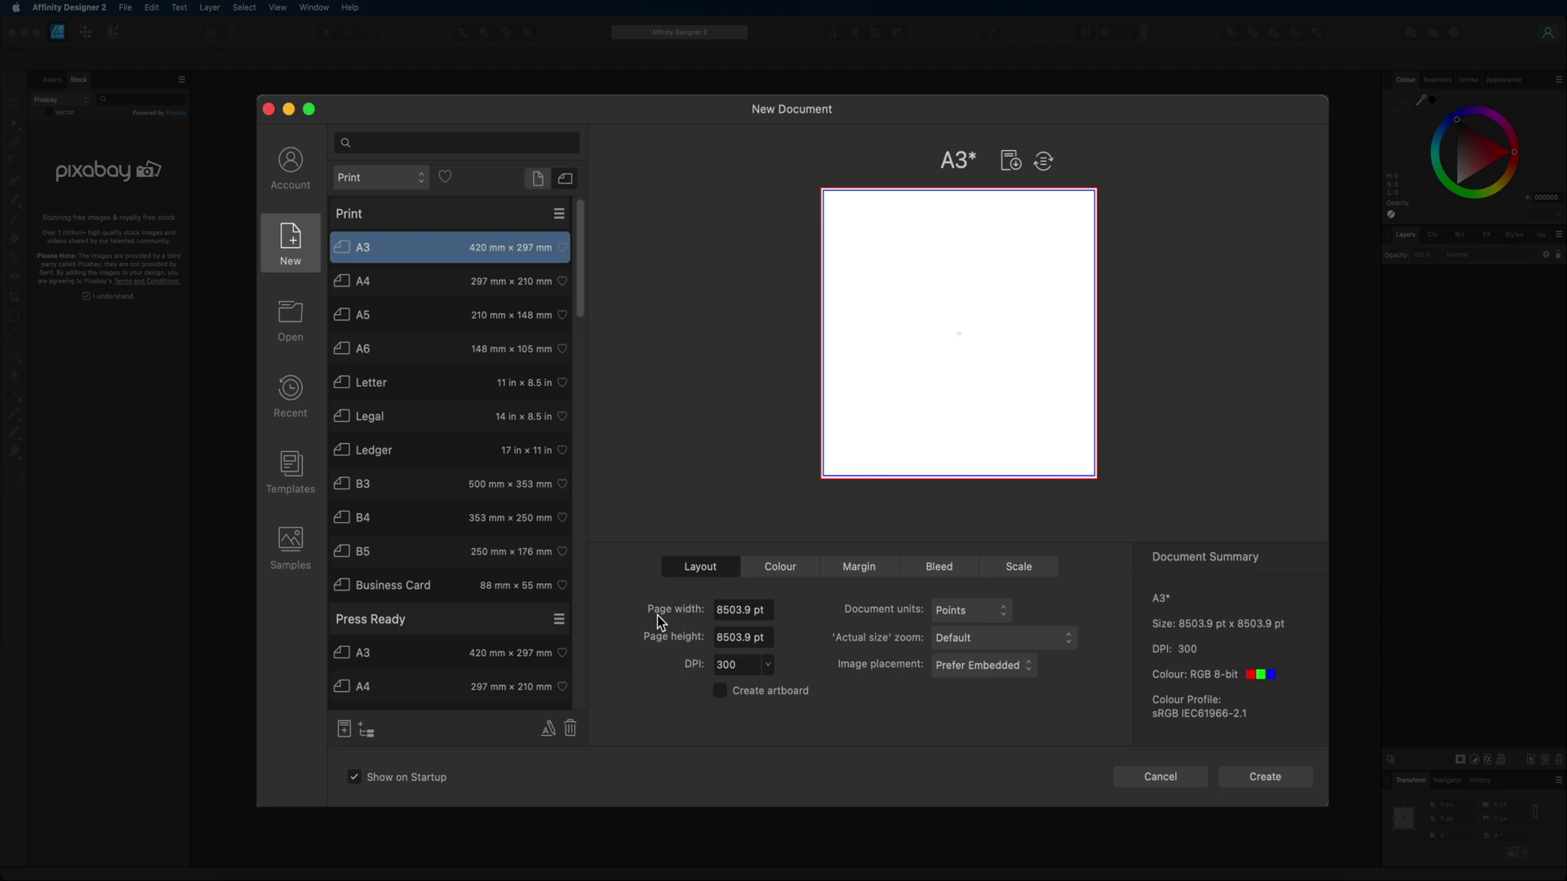
Step: Start a preset save under My Presets, cancel it, then load the Etsy 6 × 4 in preset
click(1011, 161)
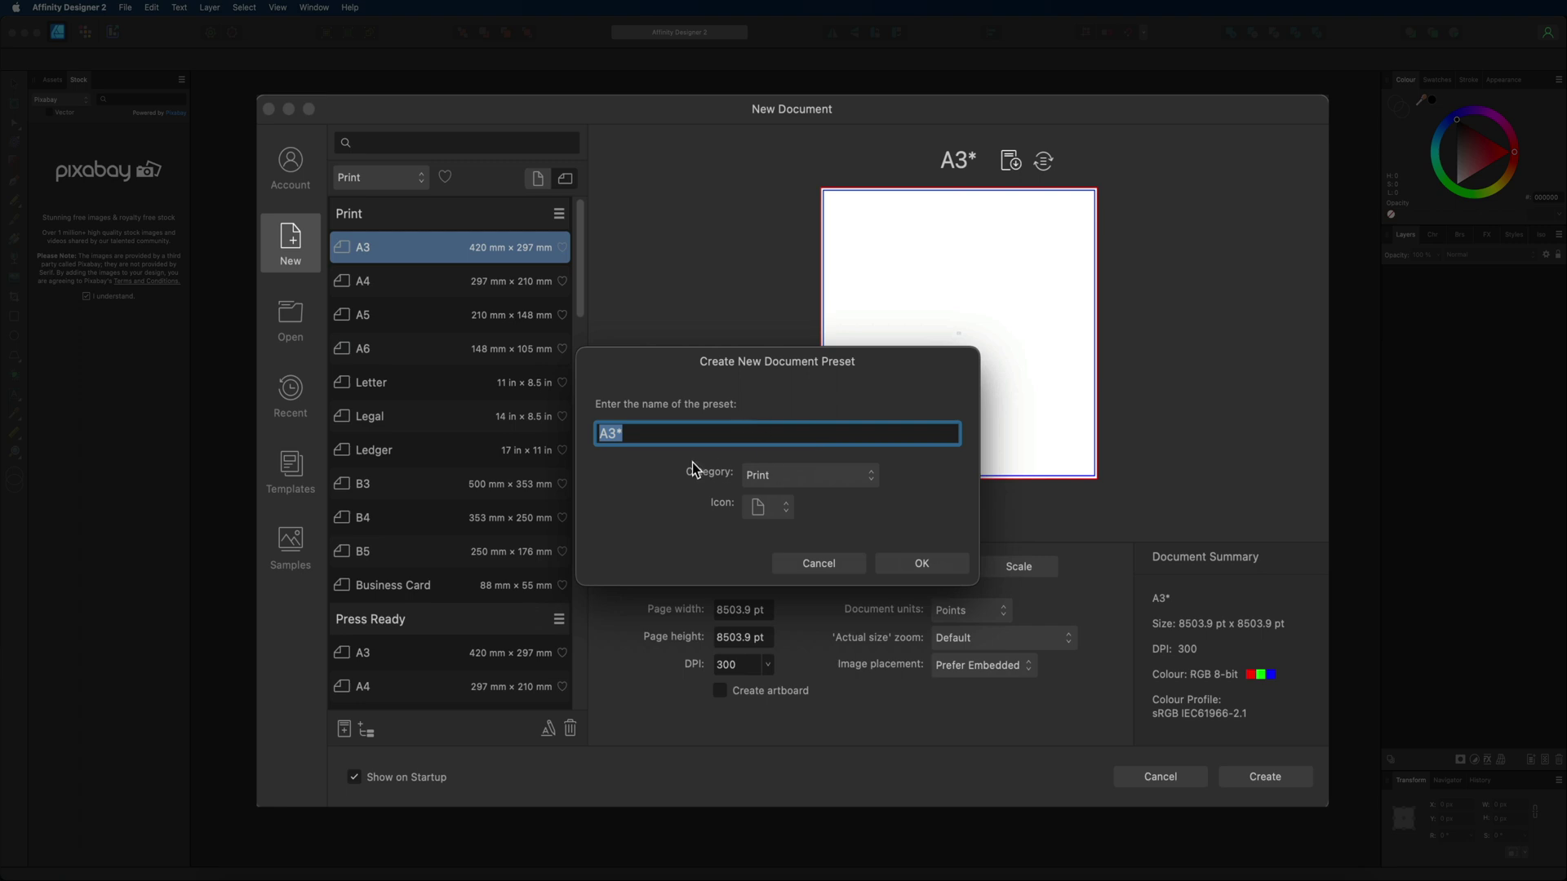
click(776, 475)
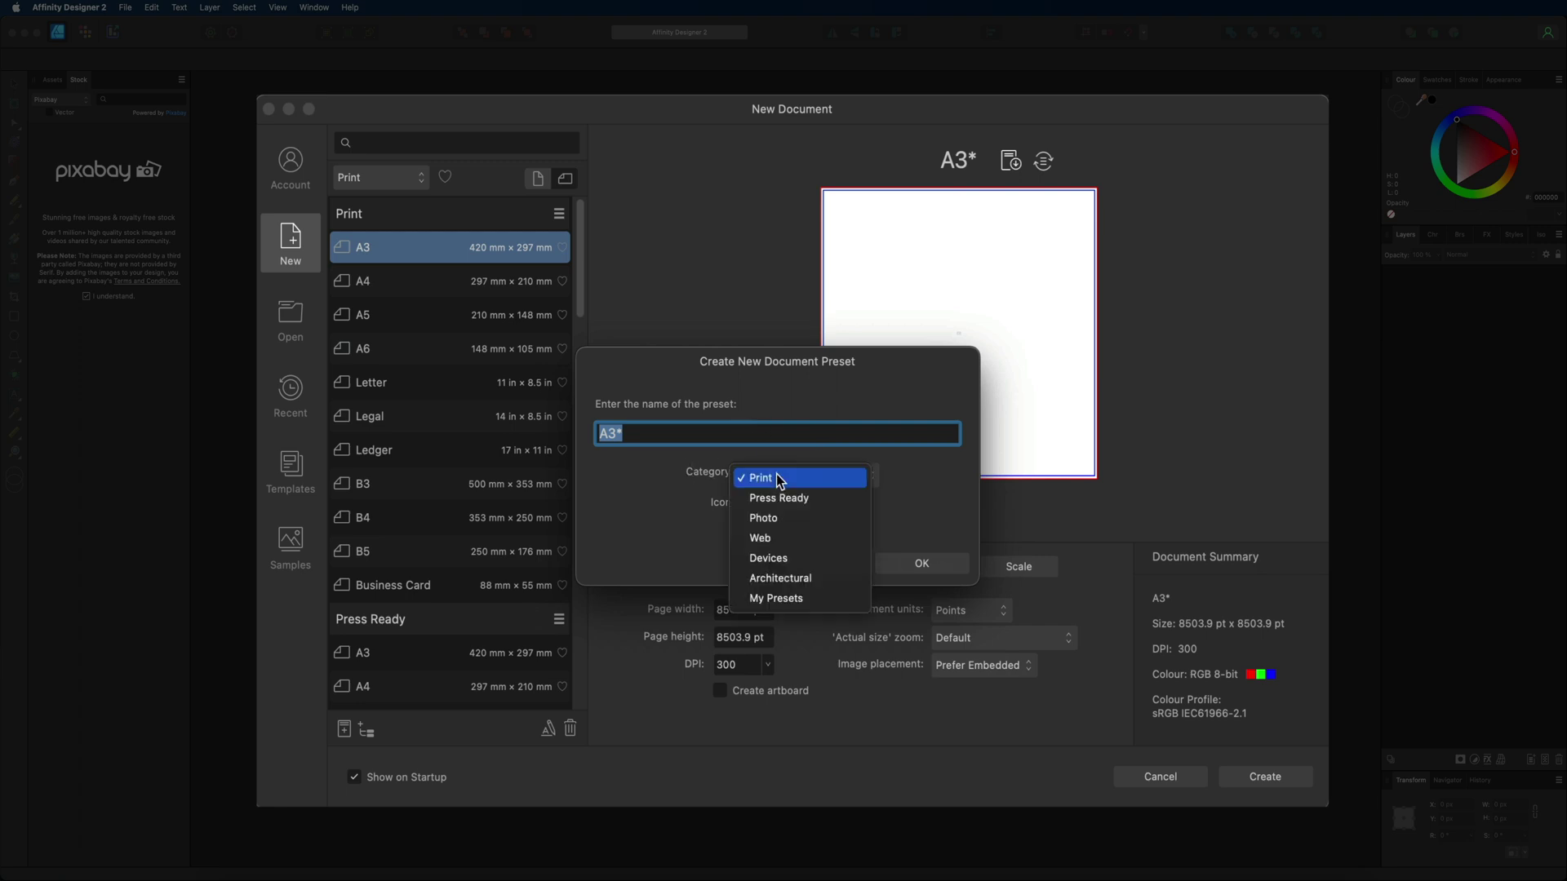
click(765, 598)
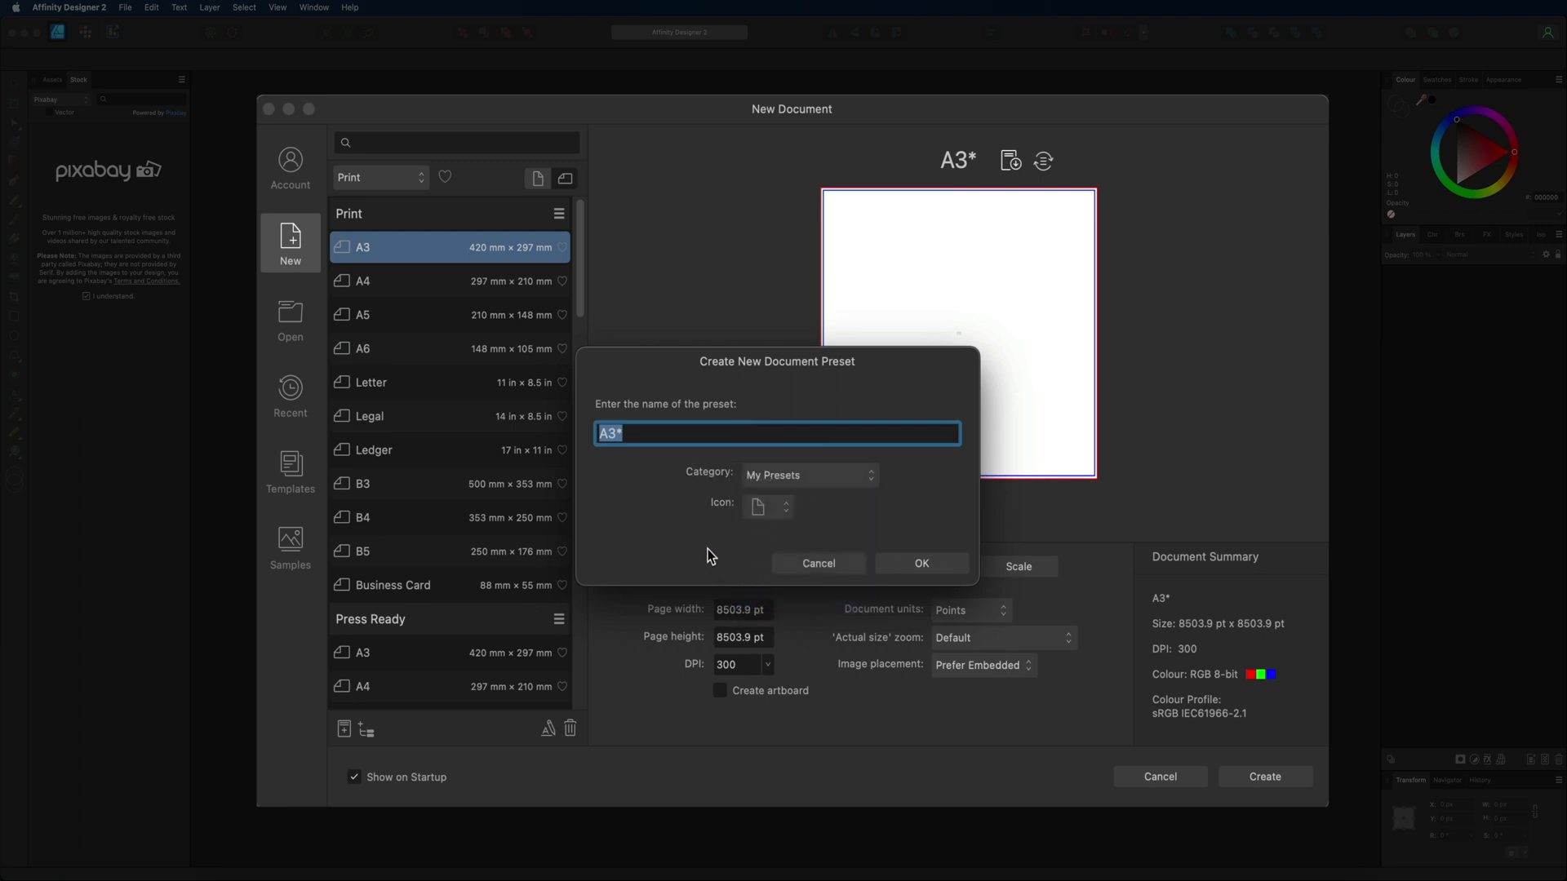
click(840, 563)
drag(576, 261, 569, 684)
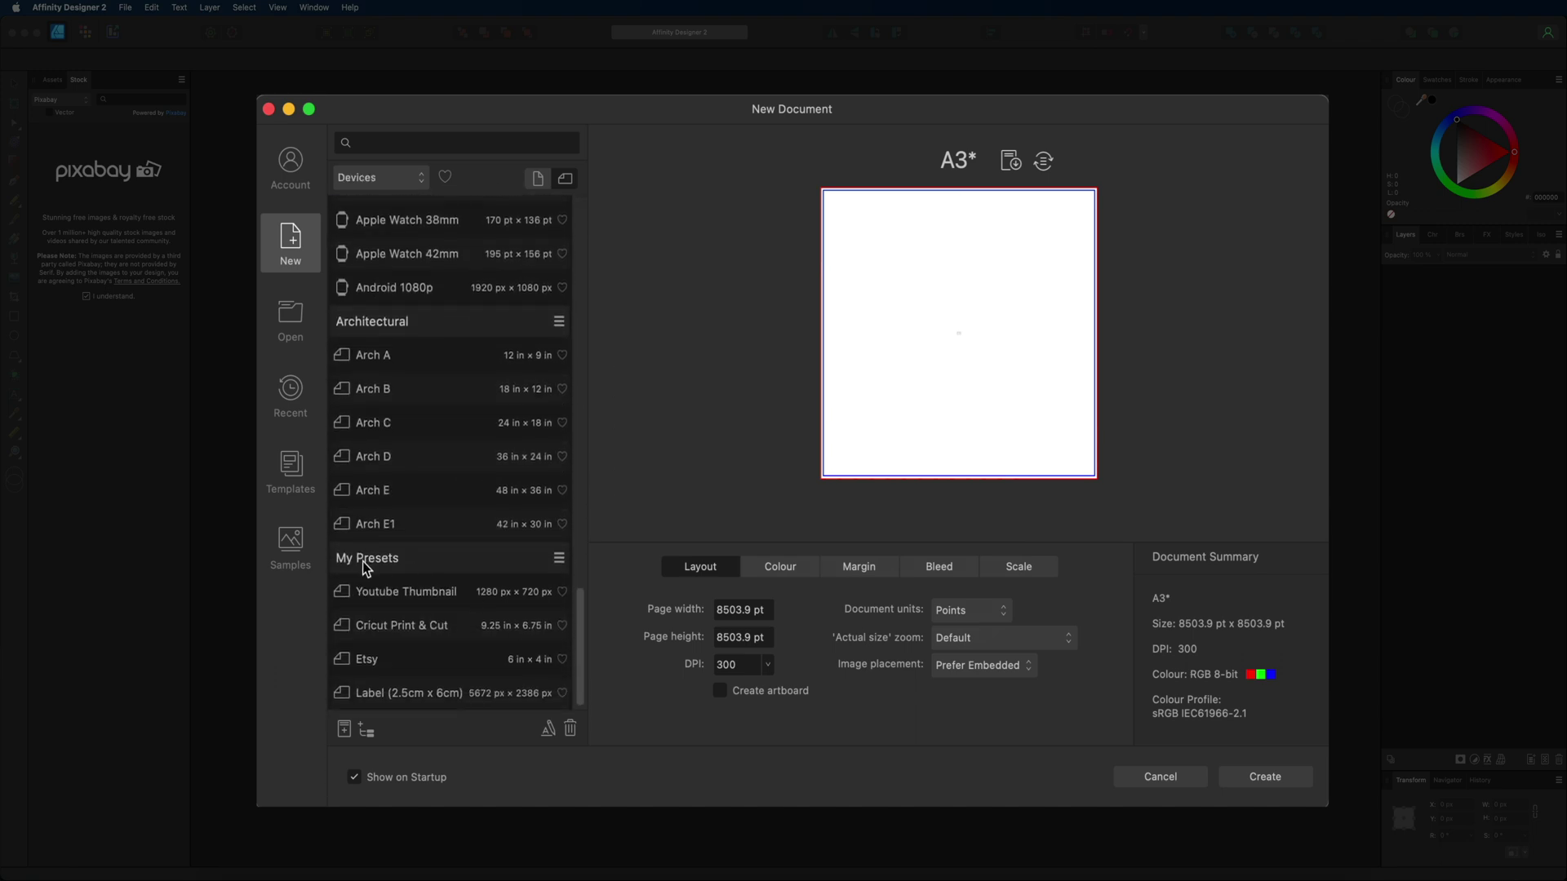
click(390, 657)
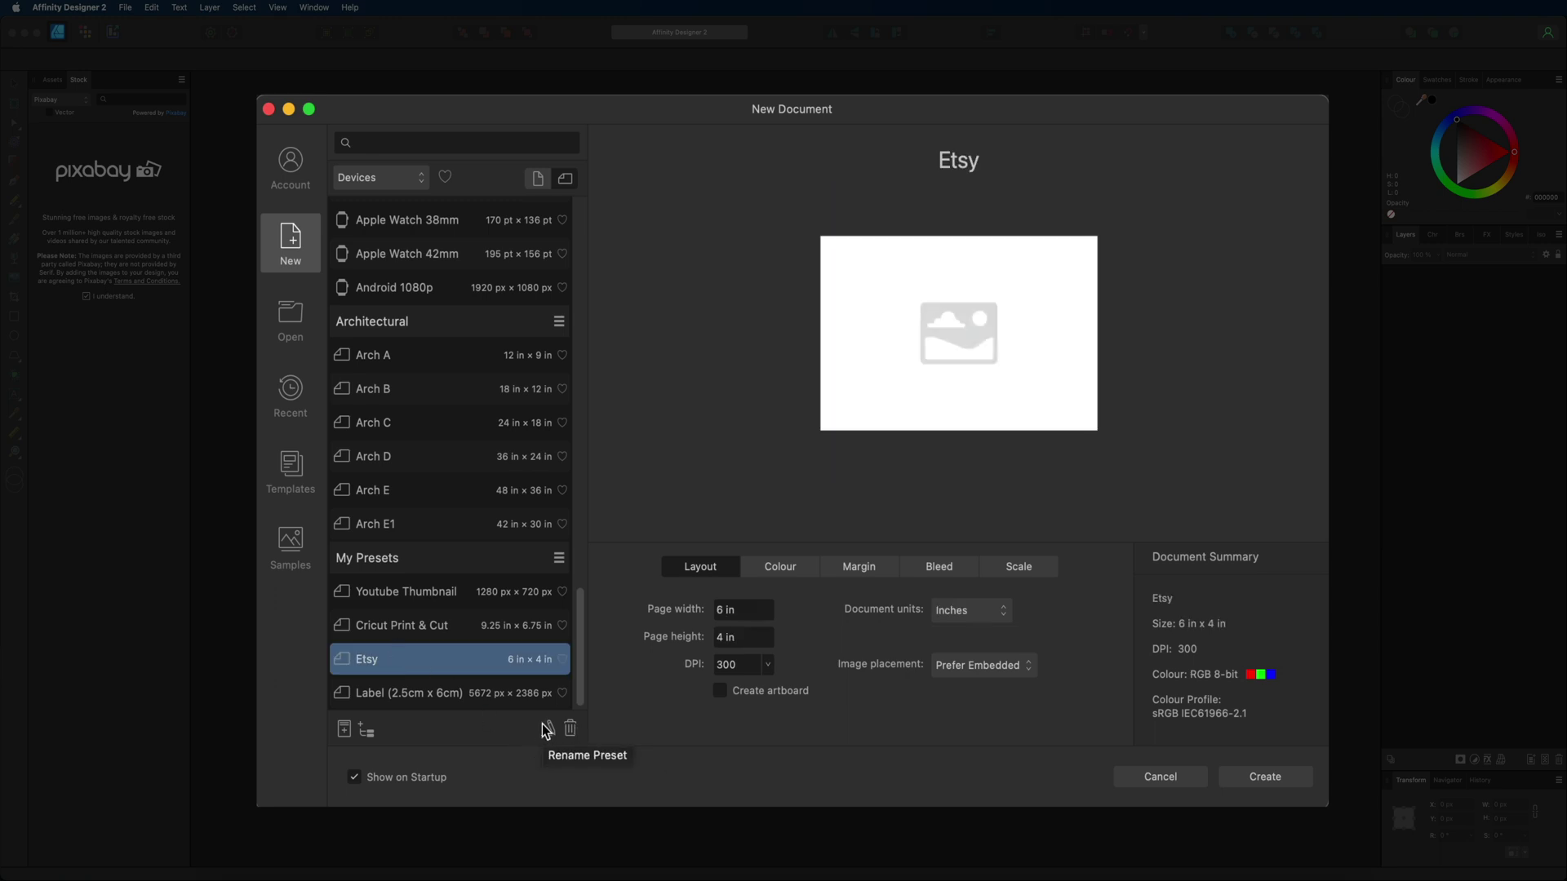
Step: Load the A5 preset and change its page width to 100 mm, giving 100 × 148 mm
scroll(473, 451, up, 15)
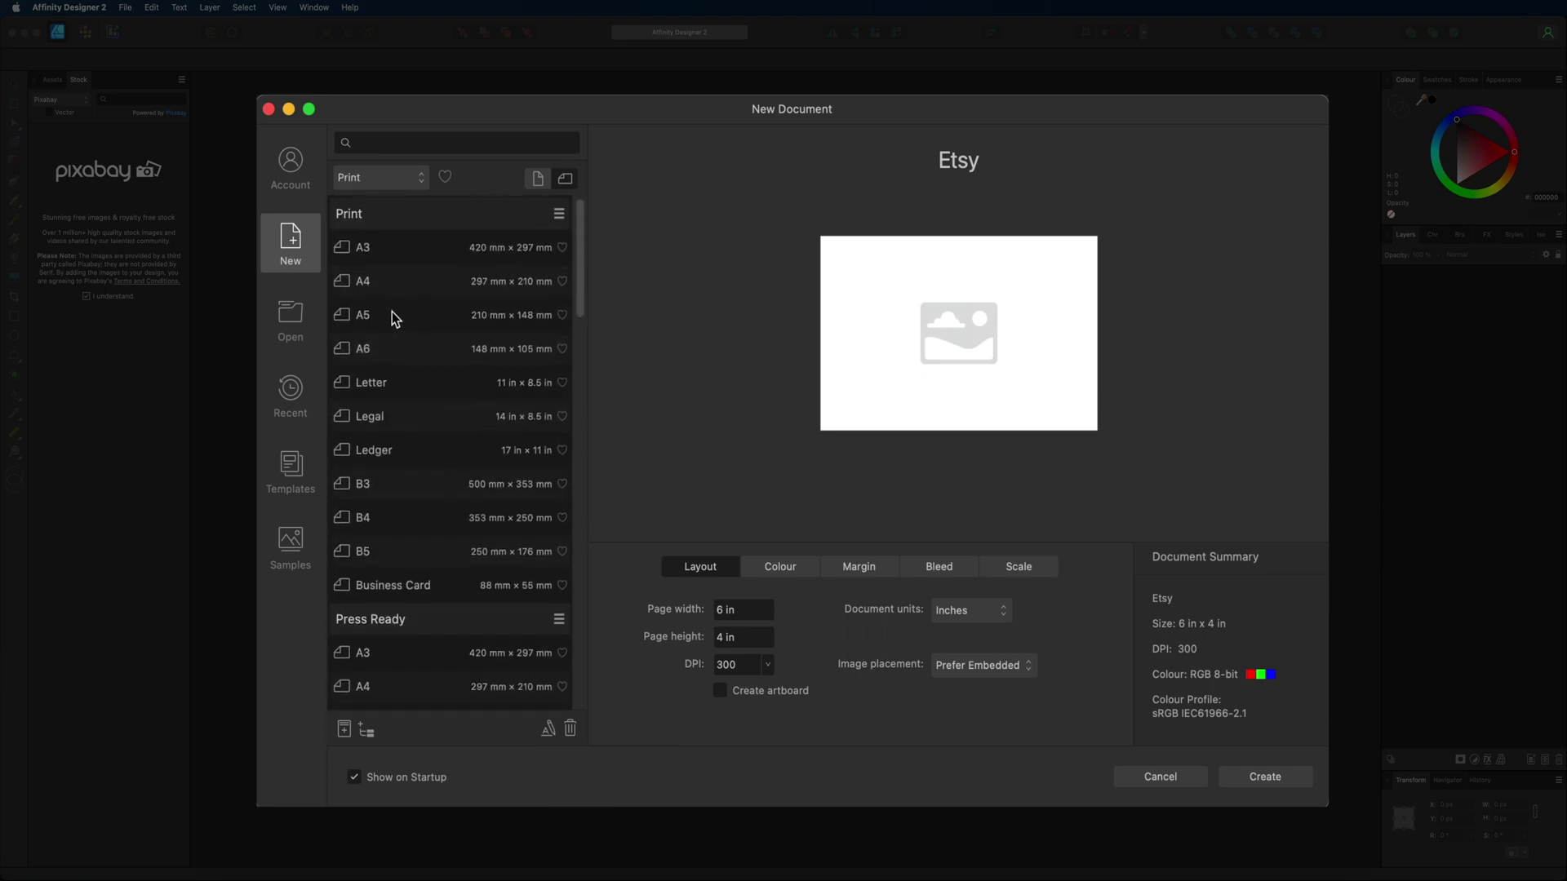
click(394, 318)
click(761, 611)
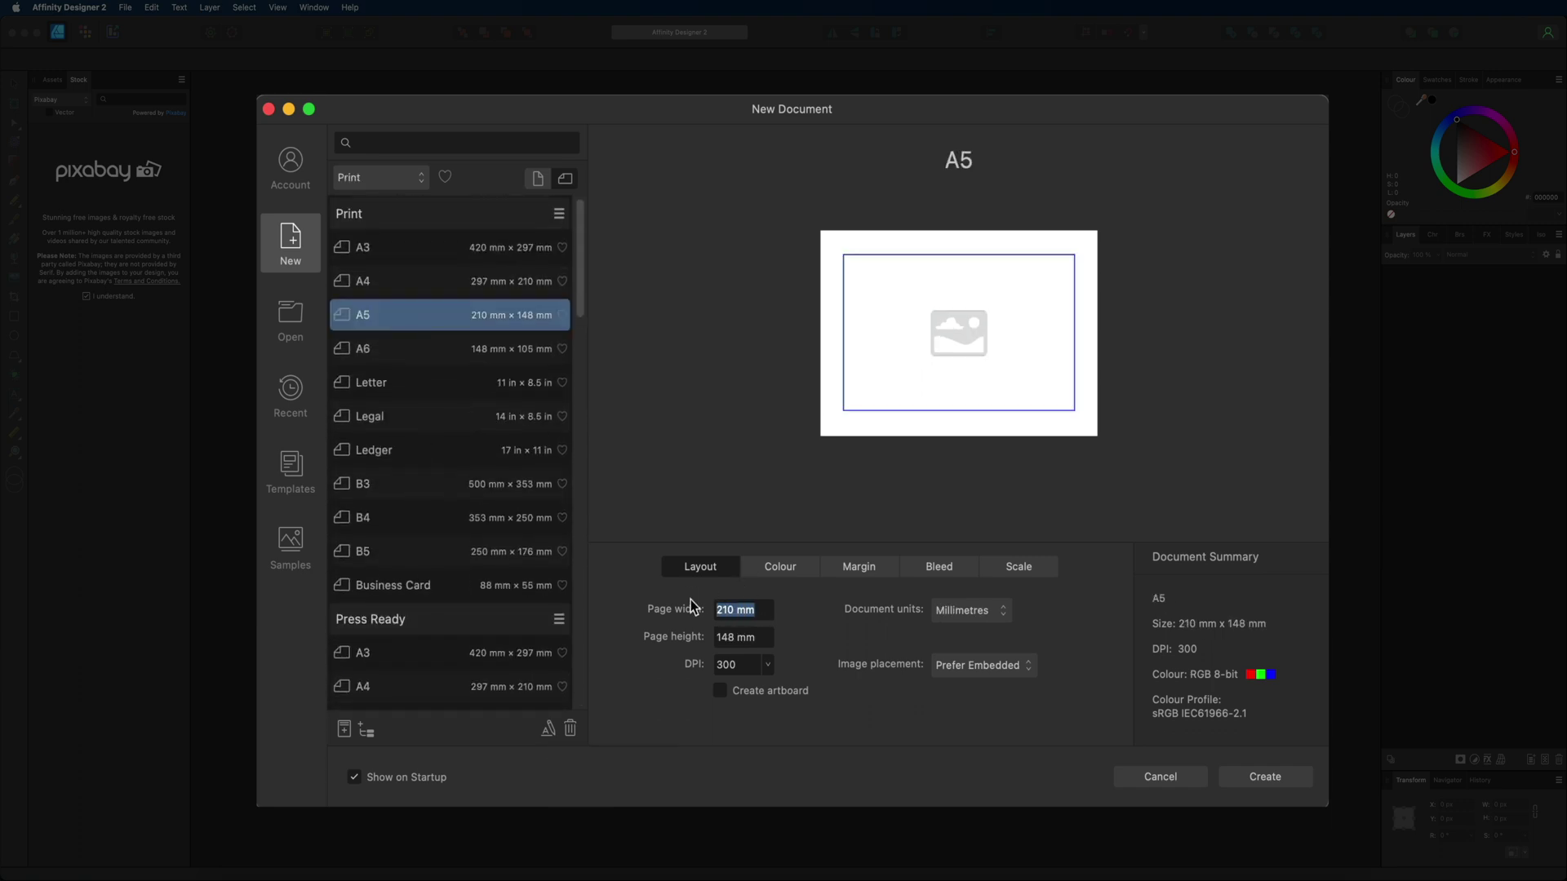
text(100)
key(Return)
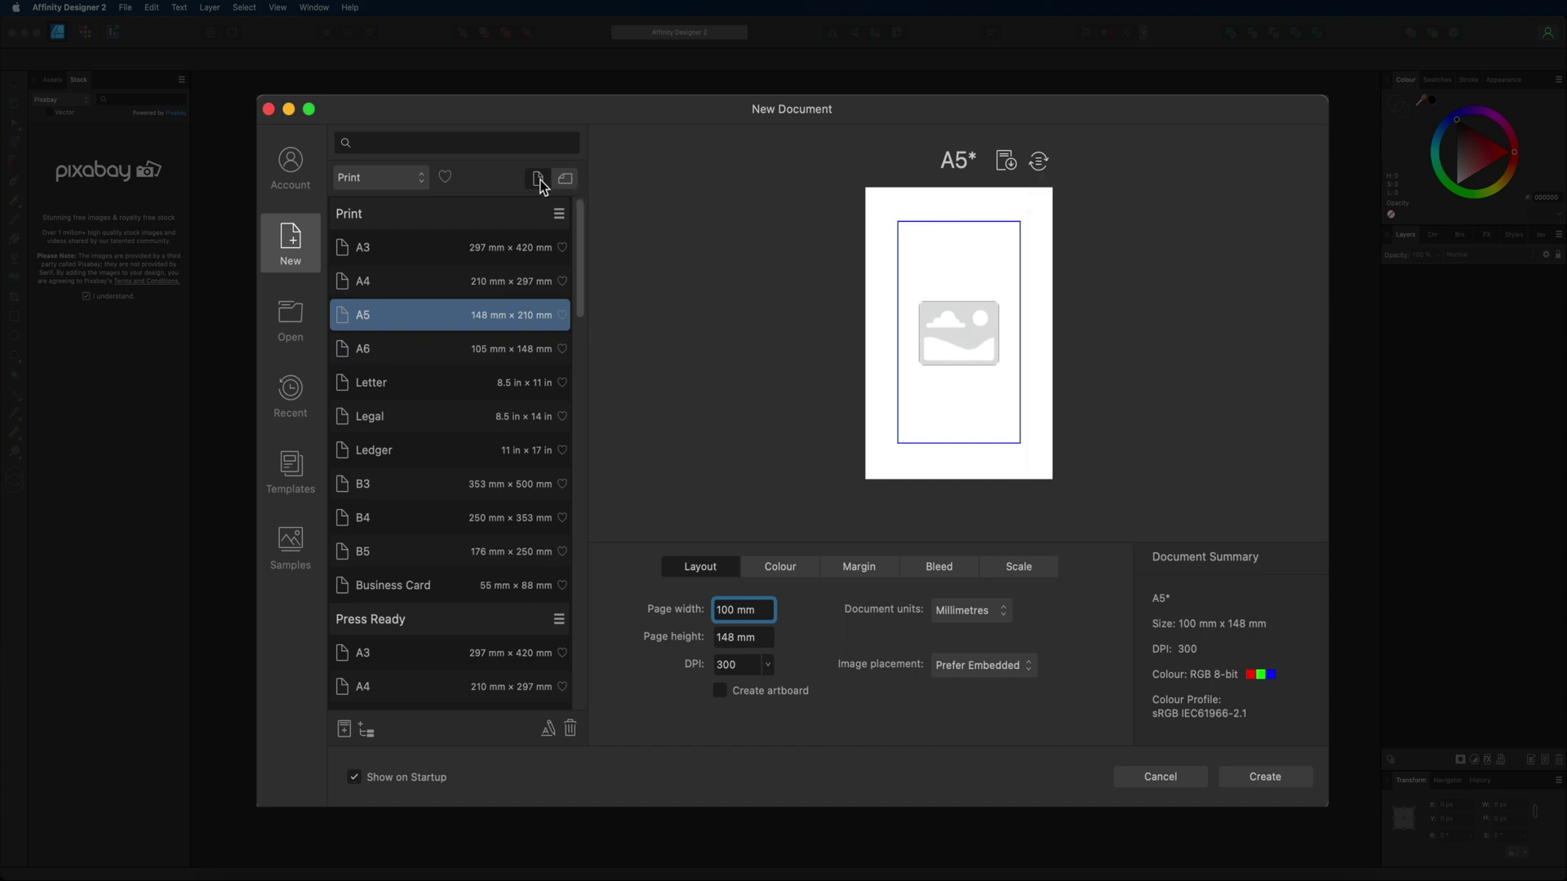
Step: Flip the A5 page to landscape and back to portrait, then browse the Photo, Devices and Print presets
click(566, 178)
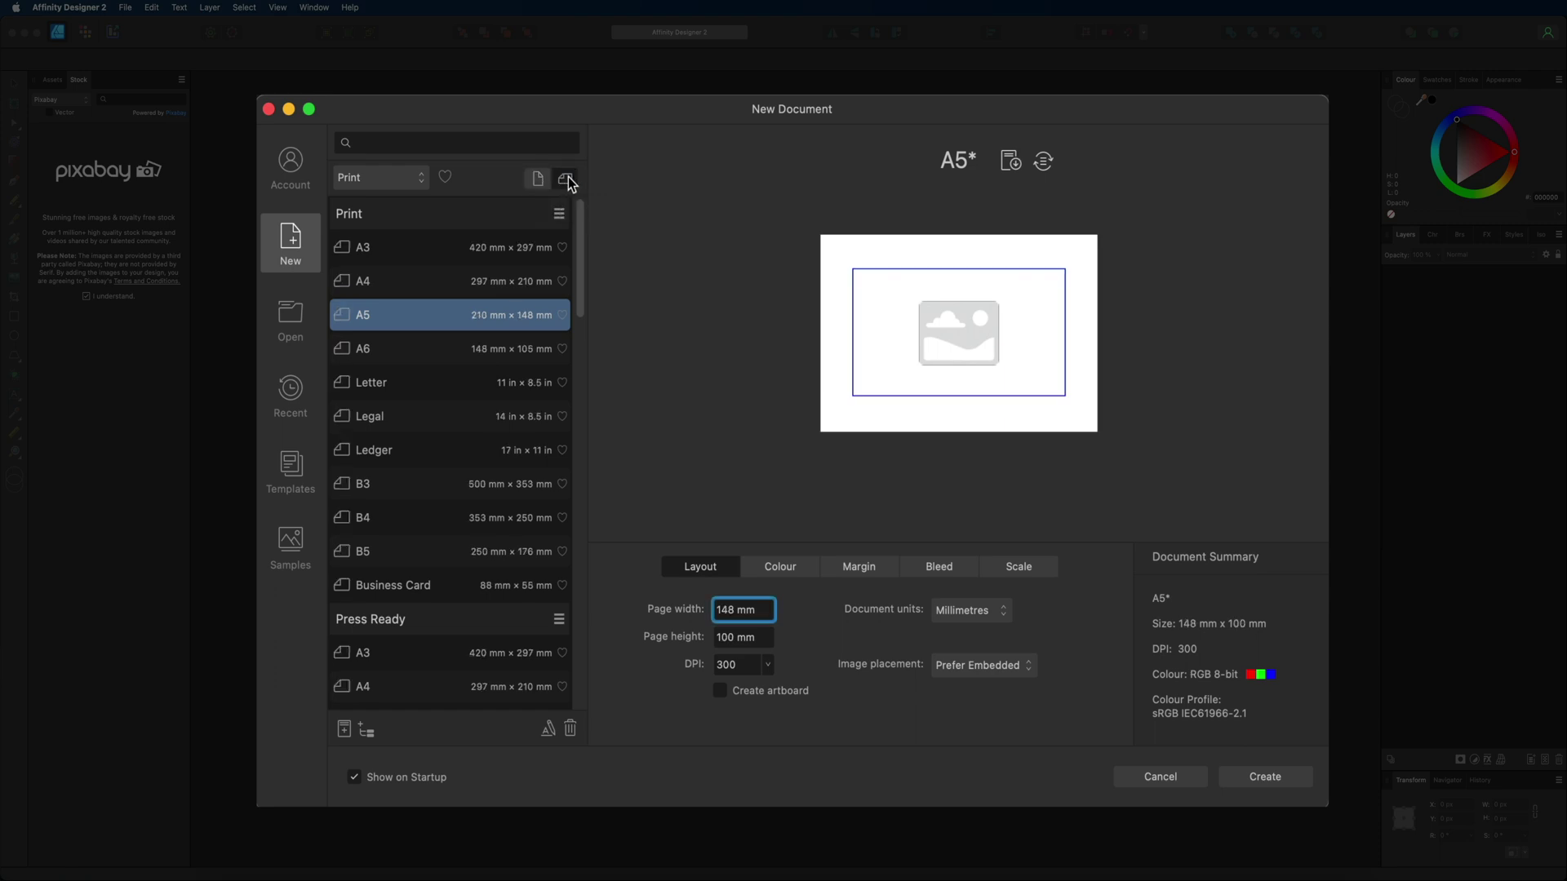
click(543, 180)
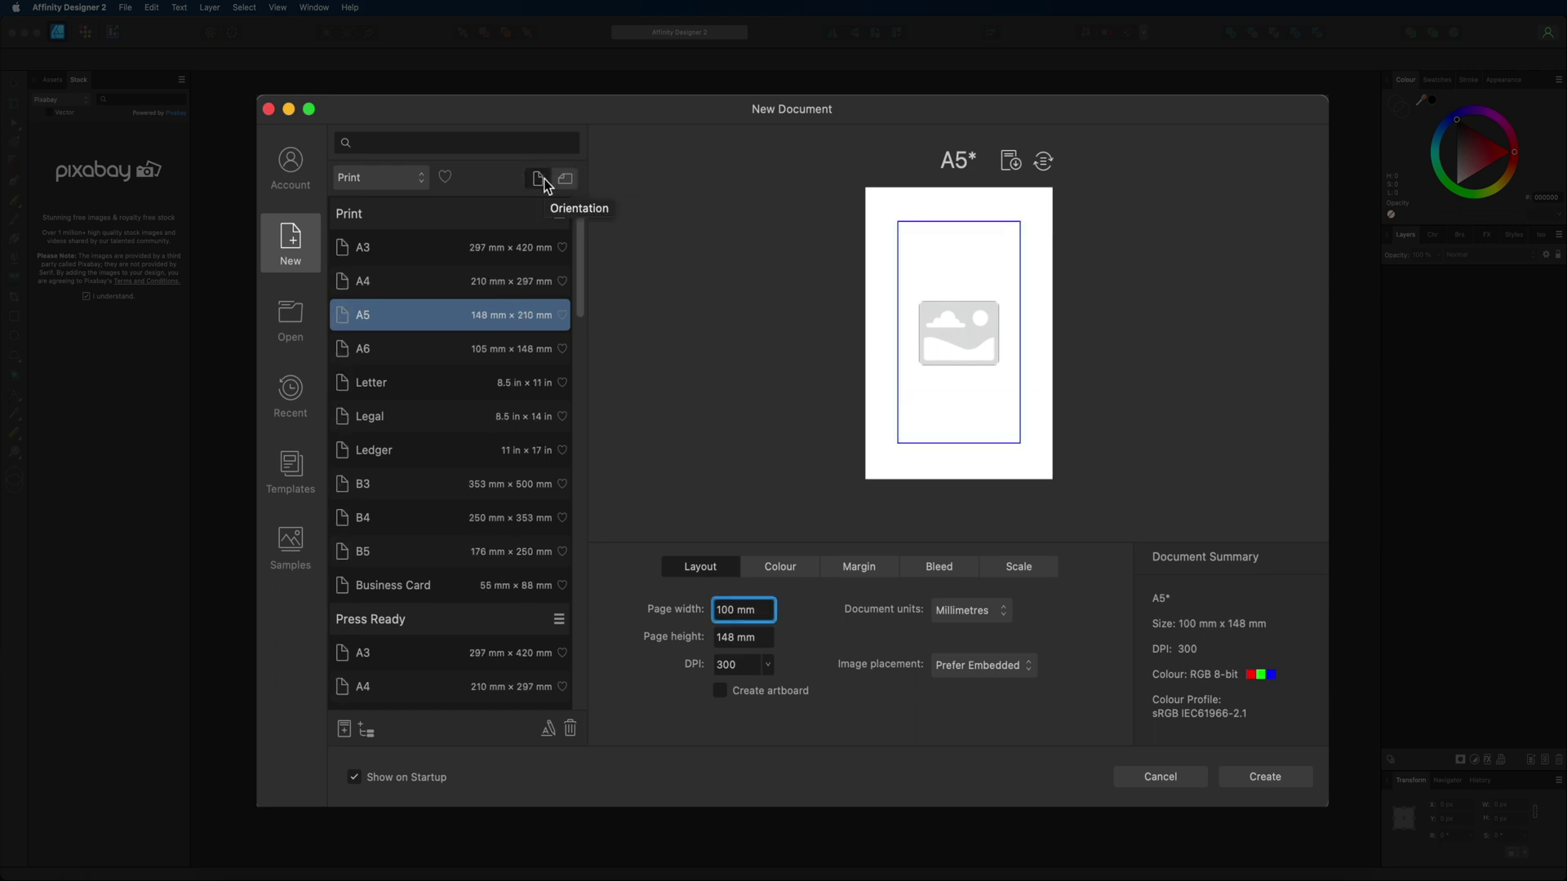
click(421, 178)
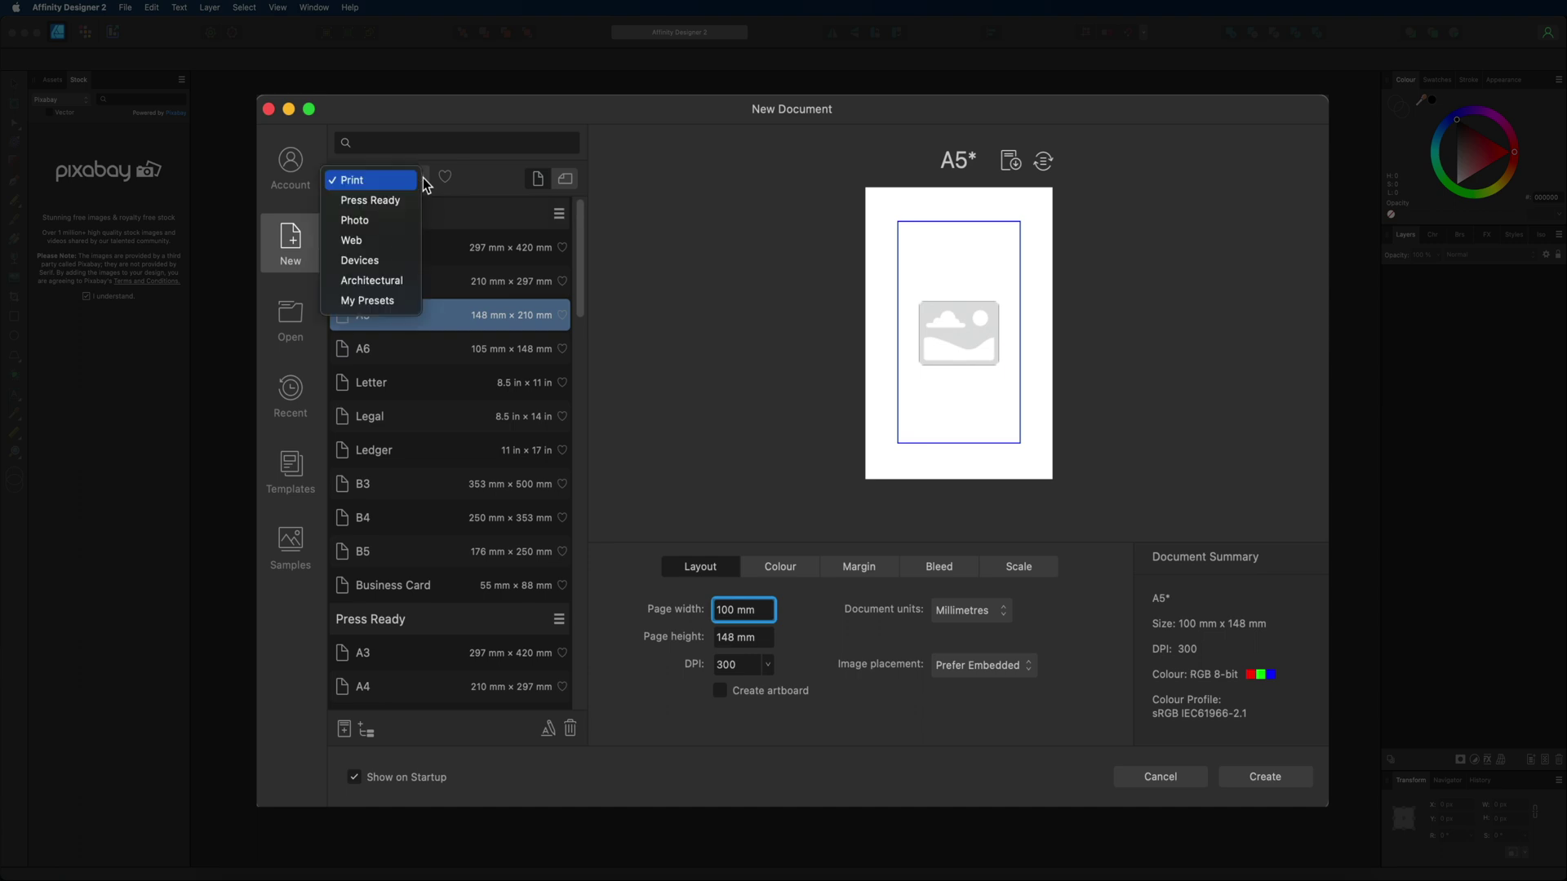
click(395, 221)
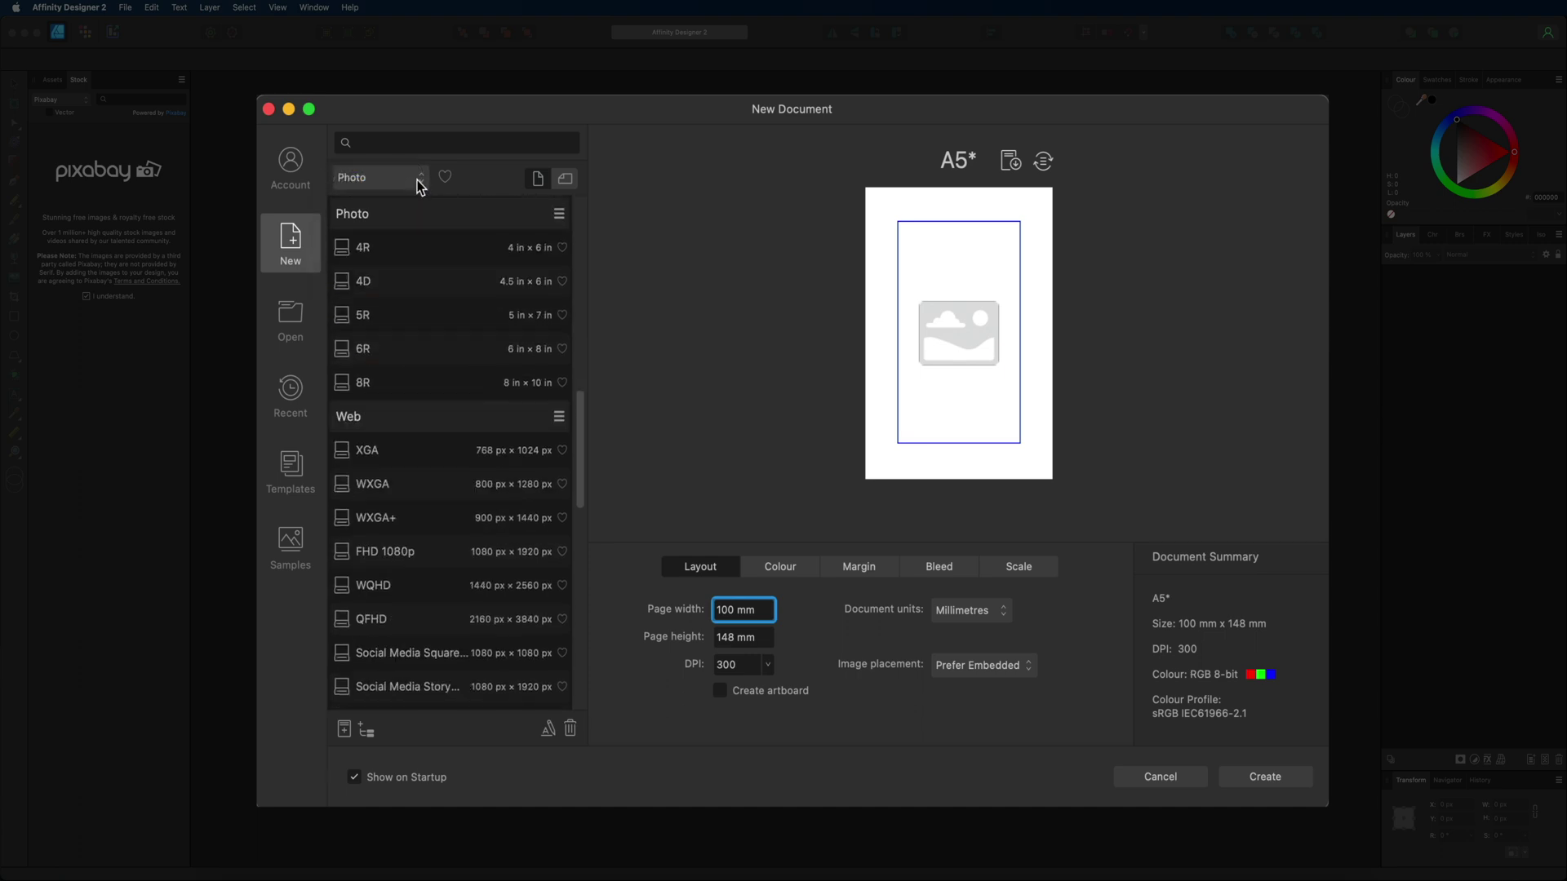
click(419, 178)
click(404, 219)
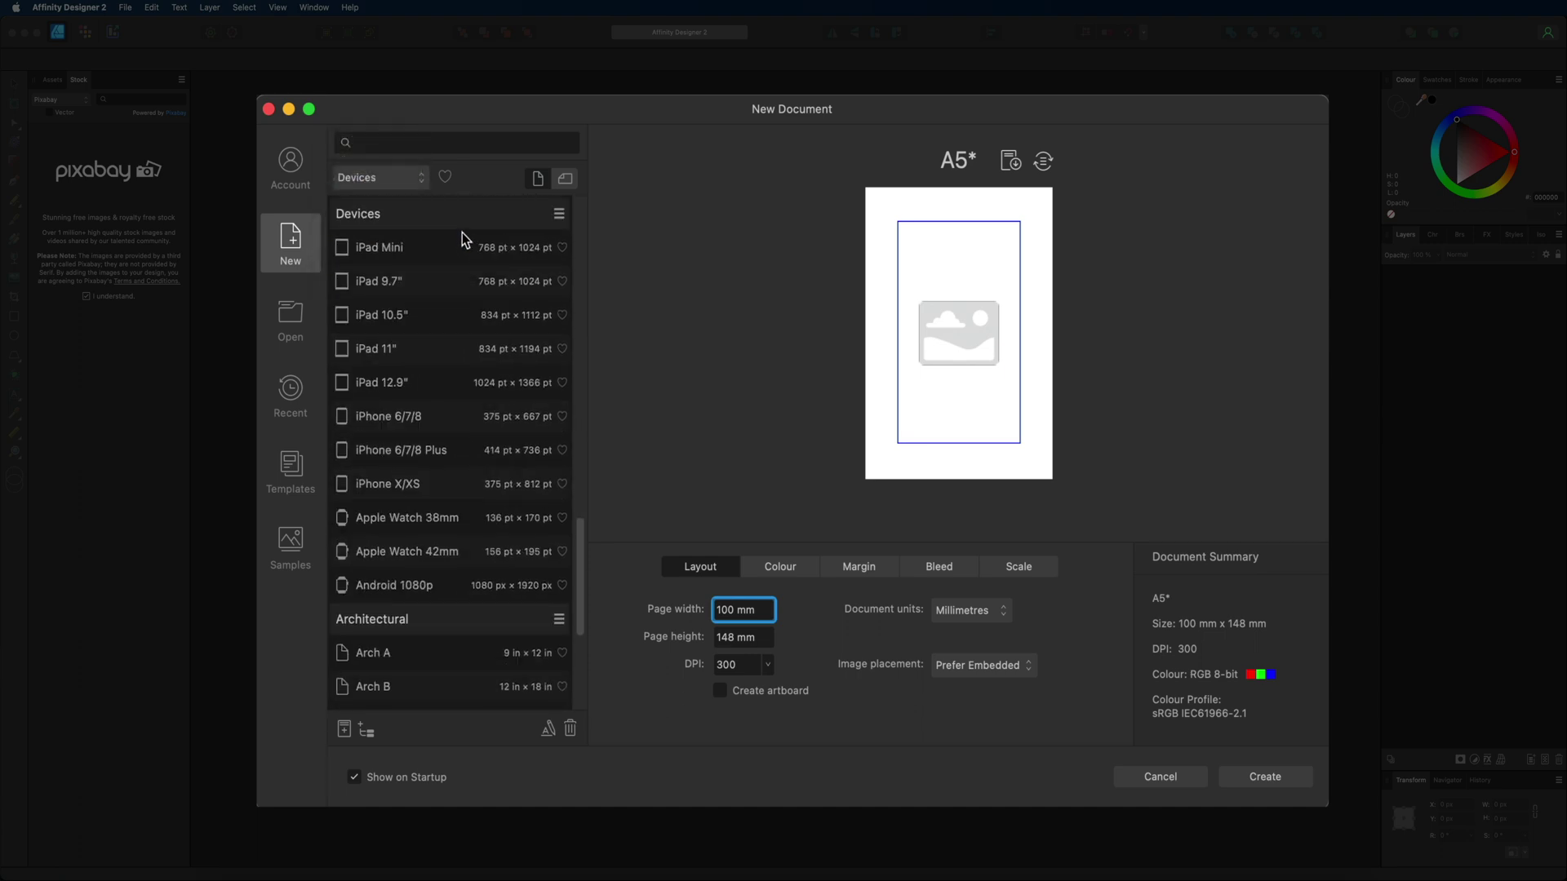
click(404, 178)
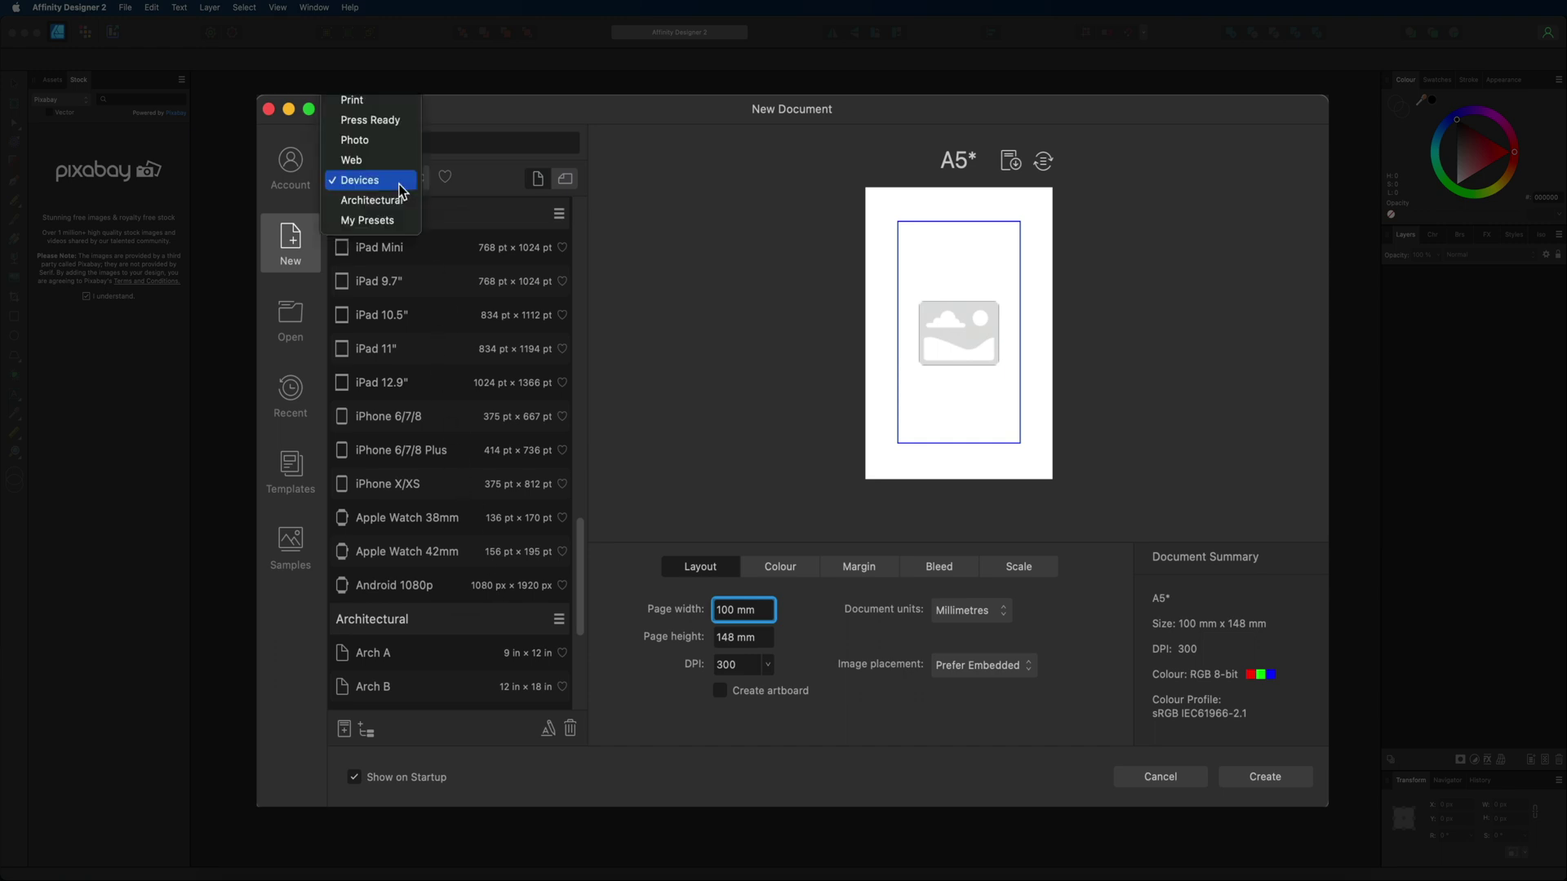
click(363, 101)
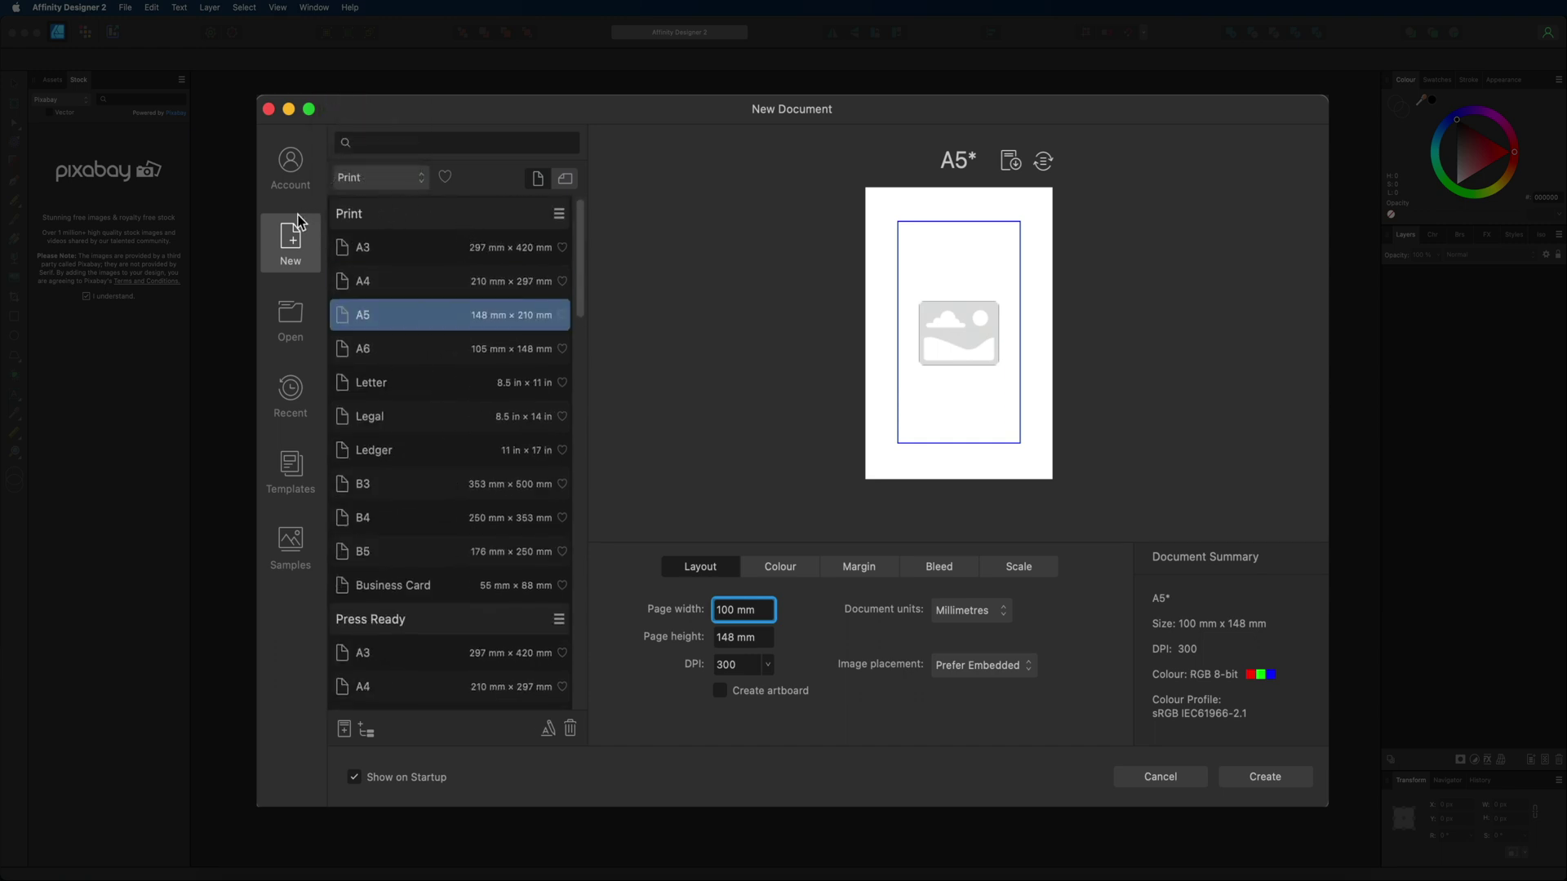
Step: Open and cancel the file browser, view Recent files, then show the empty Your Templates list
click(284, 232)
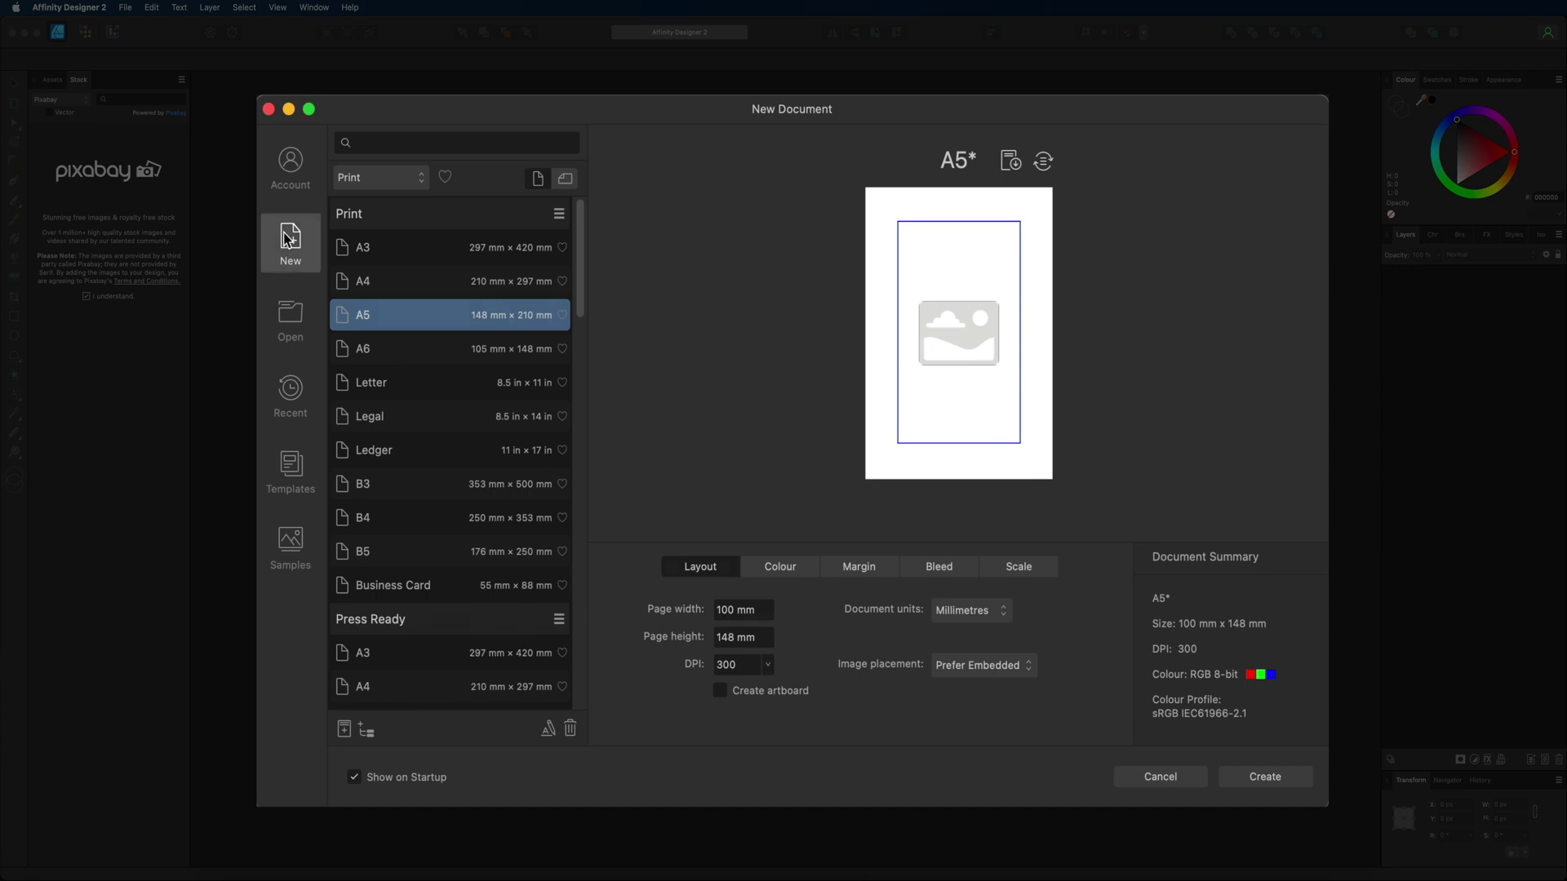
click(290, 318)
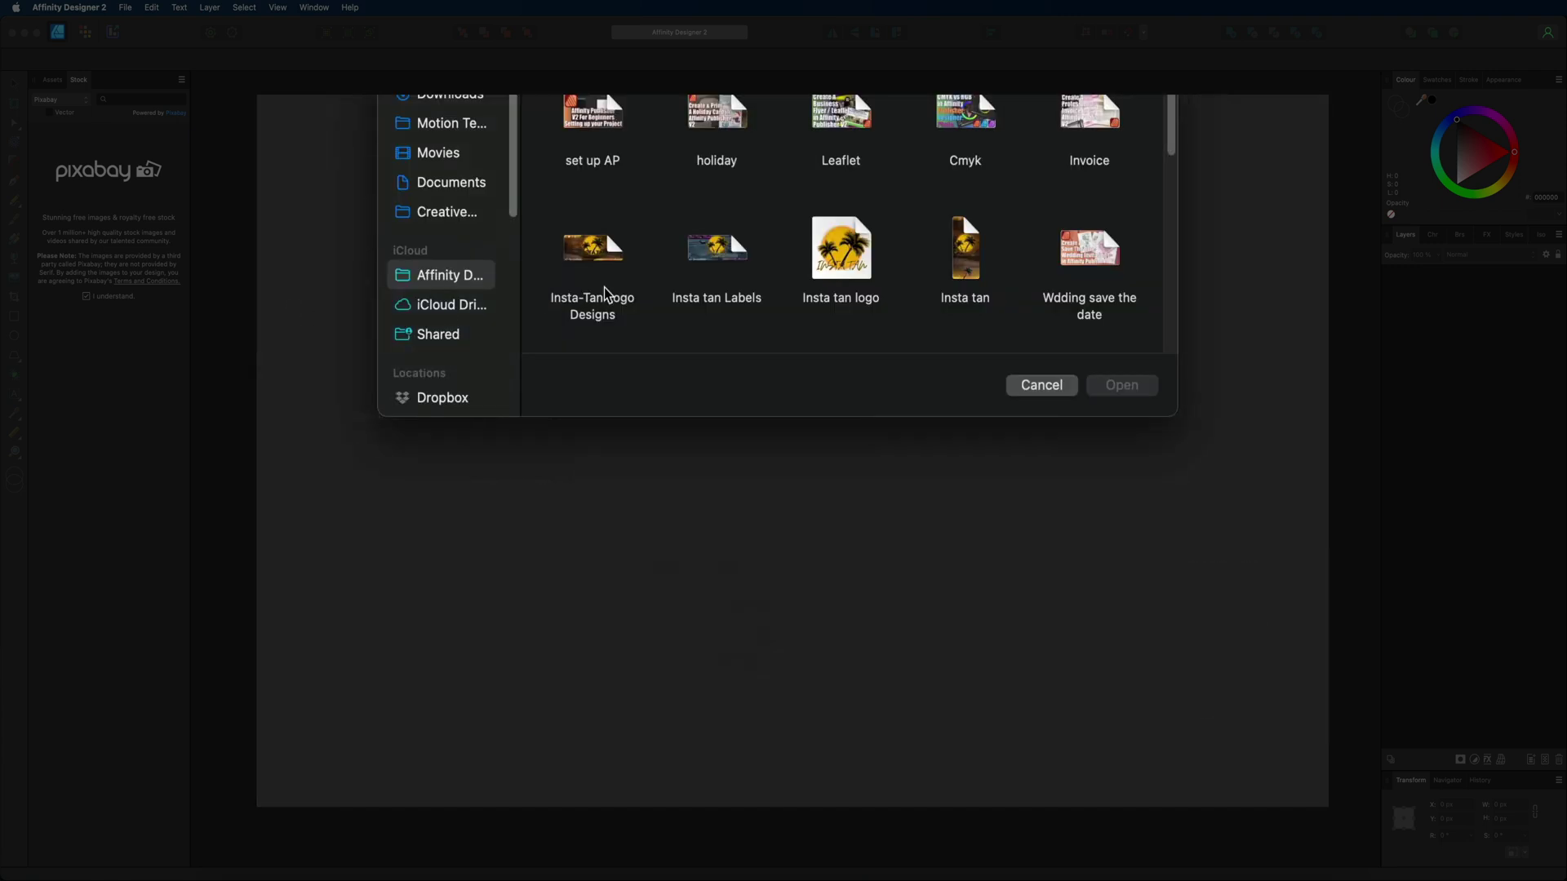
click(1041, 386)
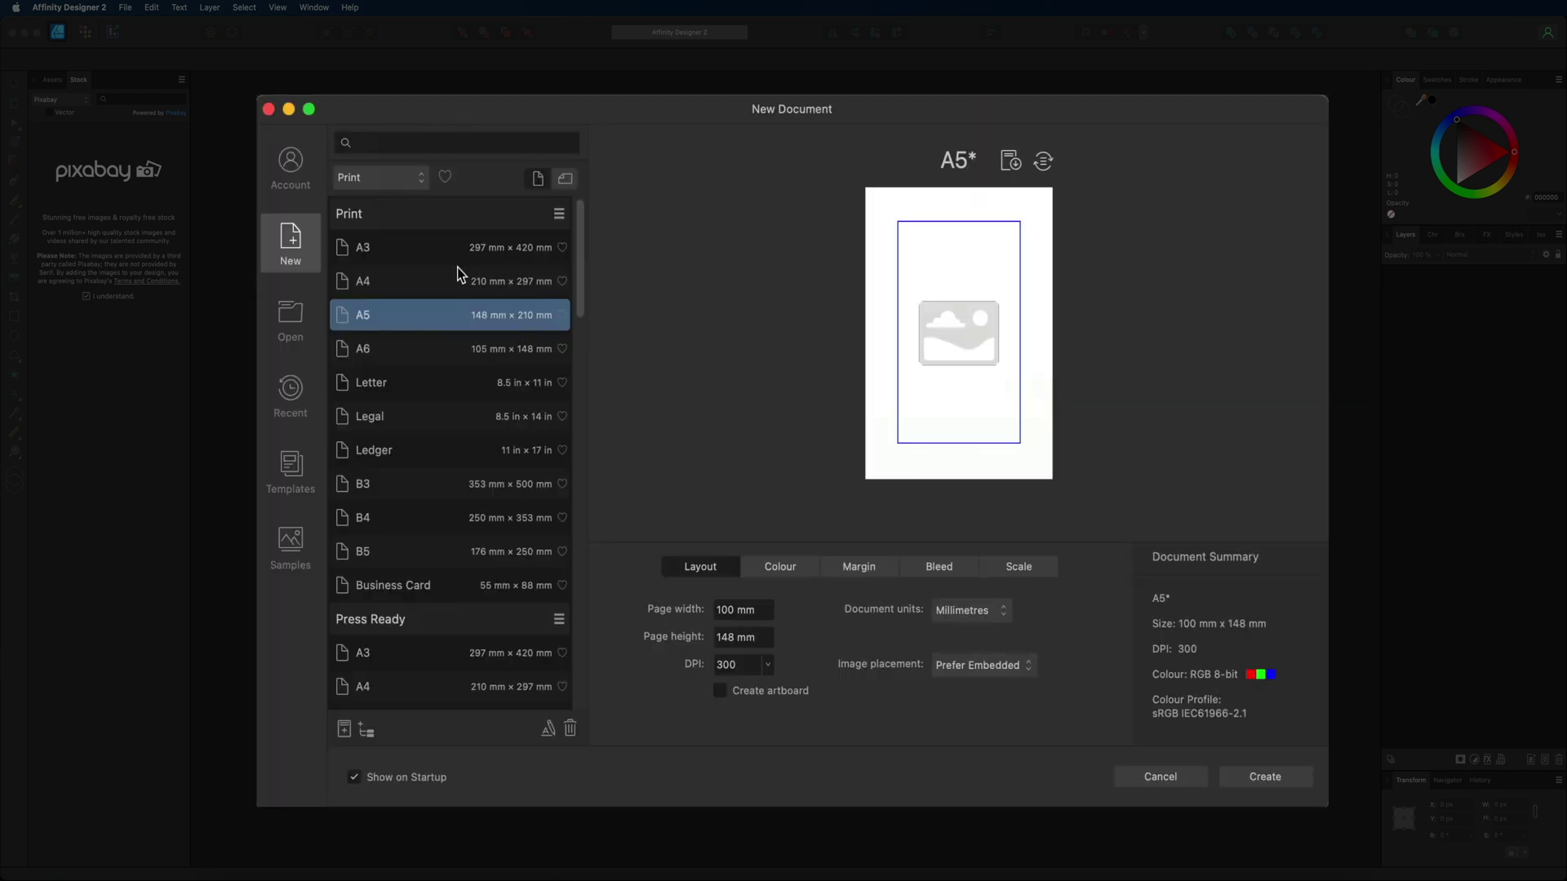
click(294, 391)
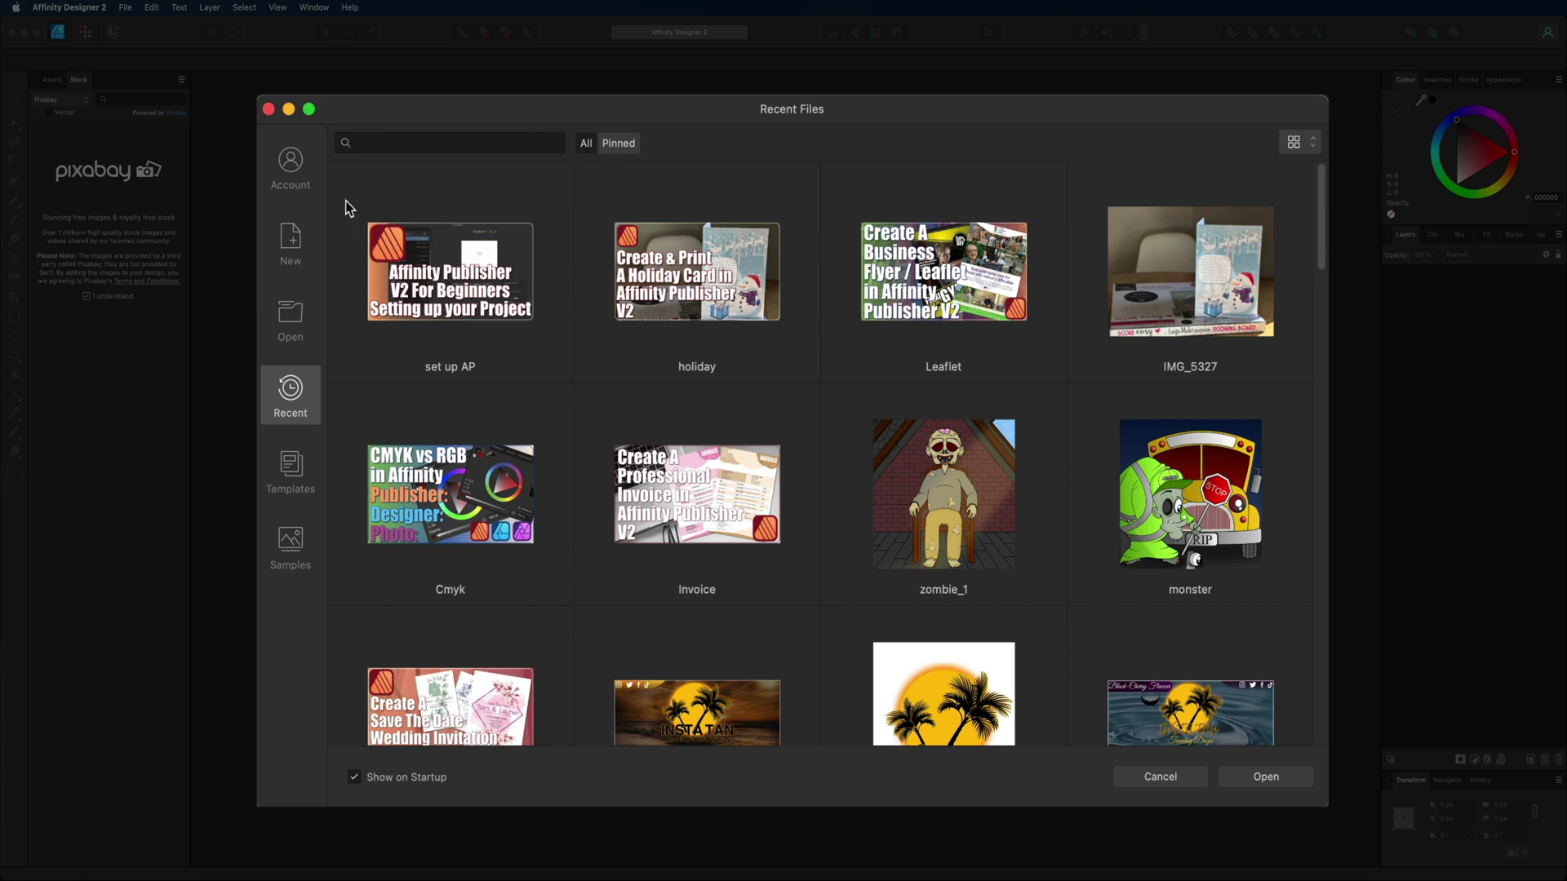
click(294, 465)
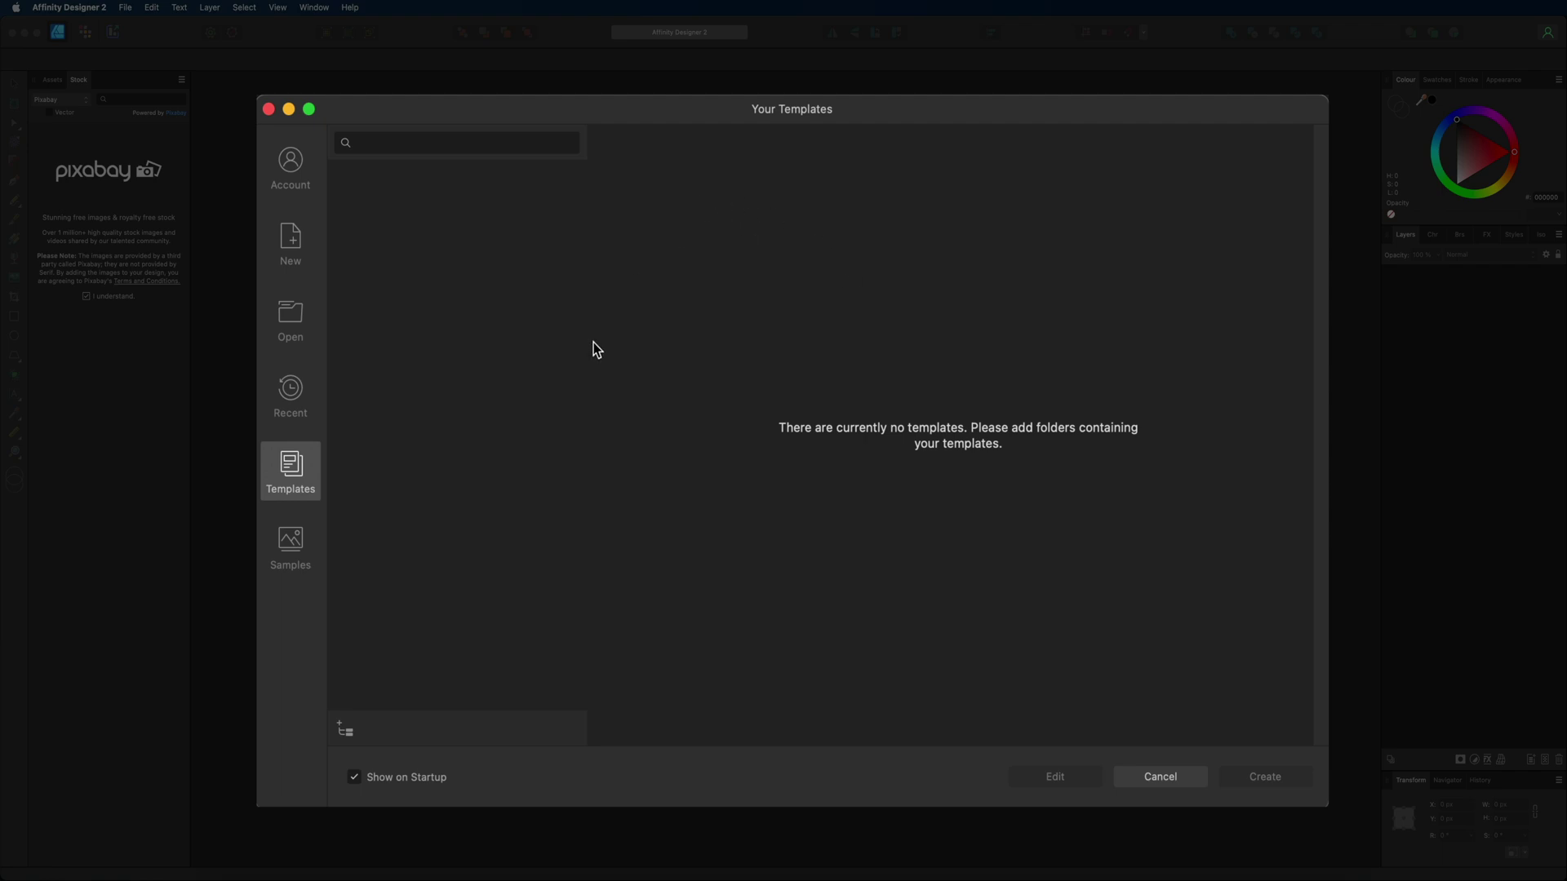
Step: View the Samples, then go back to New Document with the A5* 100 × 148 mm page
click(291, 539)
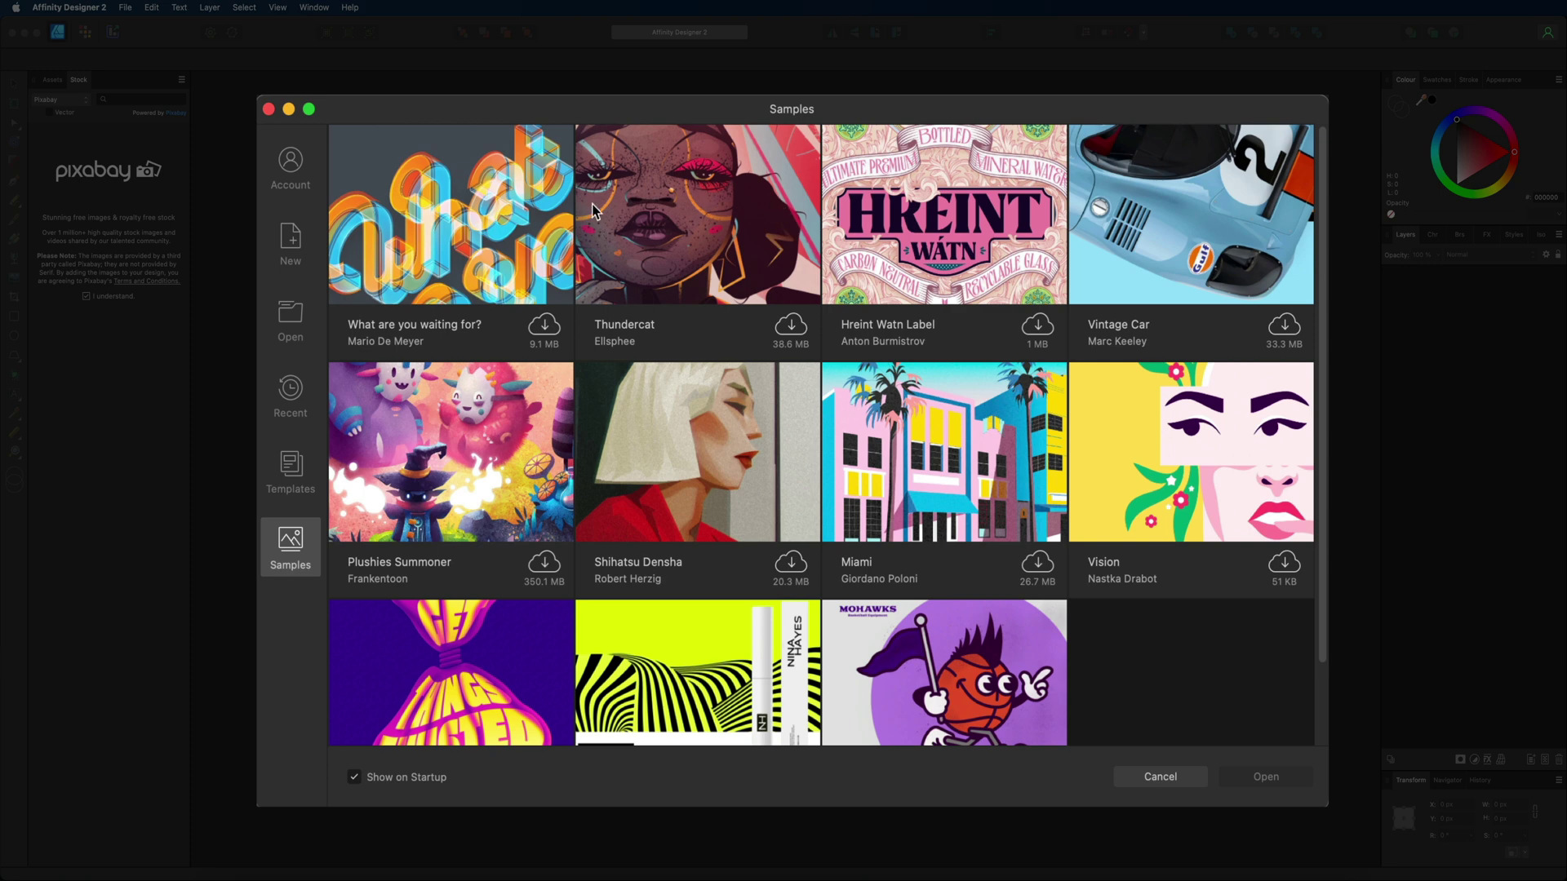
click(286, 245)
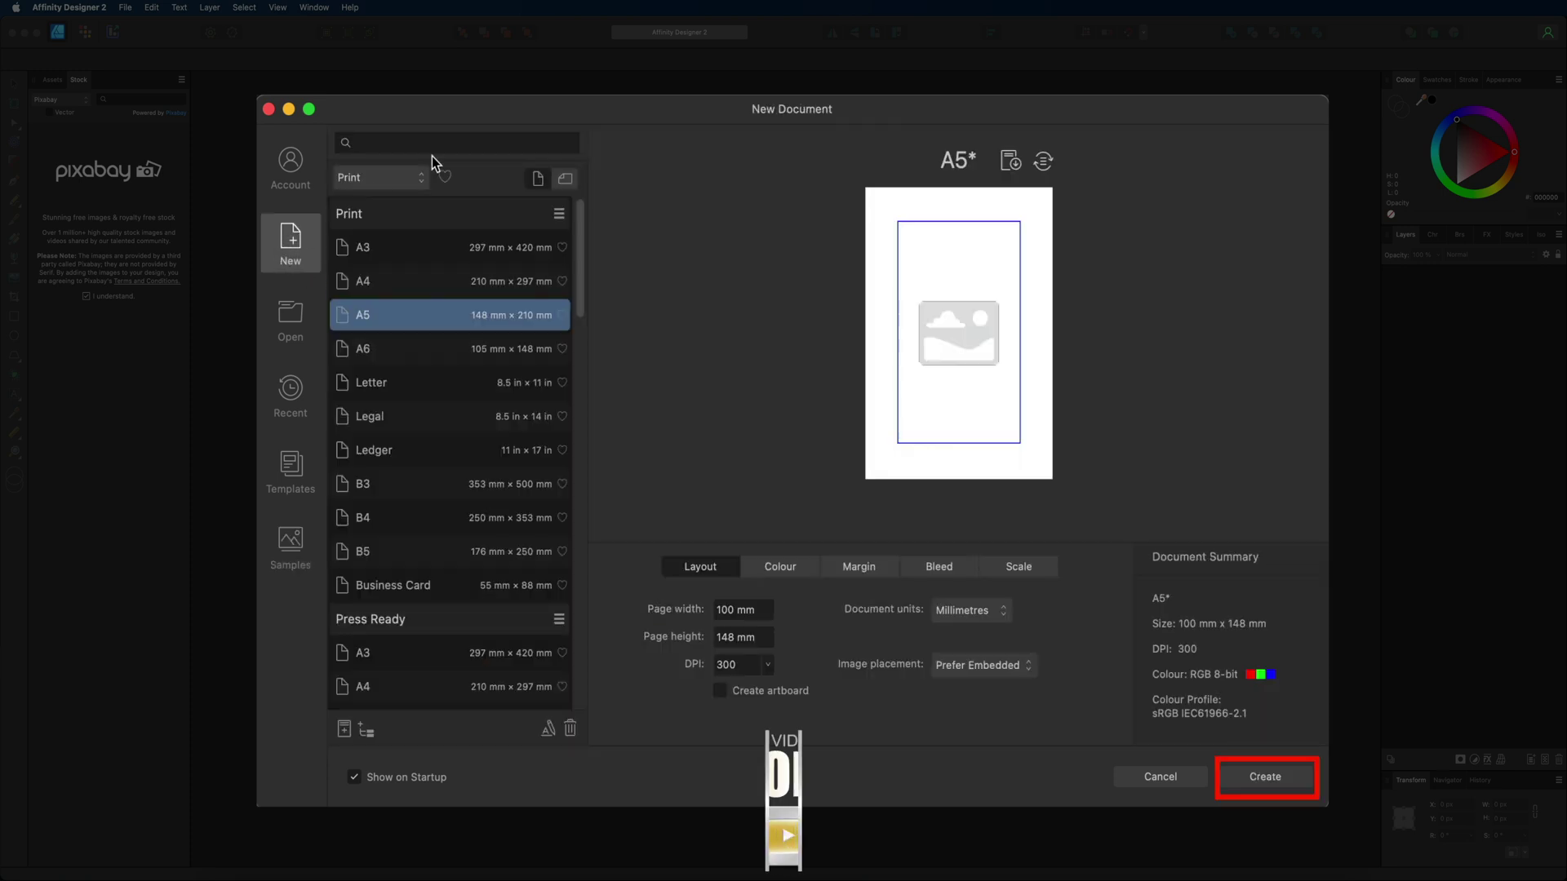